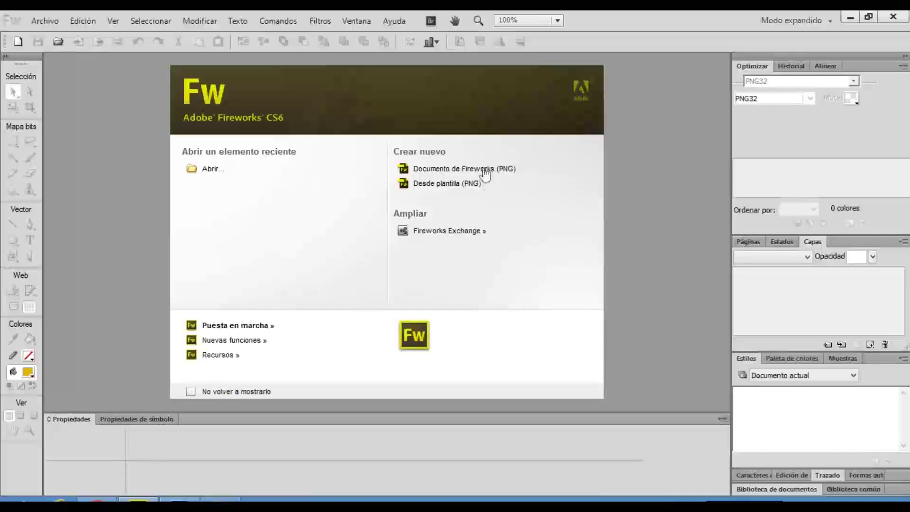
# Step: Create a white 1024 × 720 pixel document and draw an orange rounded rectangle about 158 × 55 px near its upper left
pyautogui.click(487, 178)
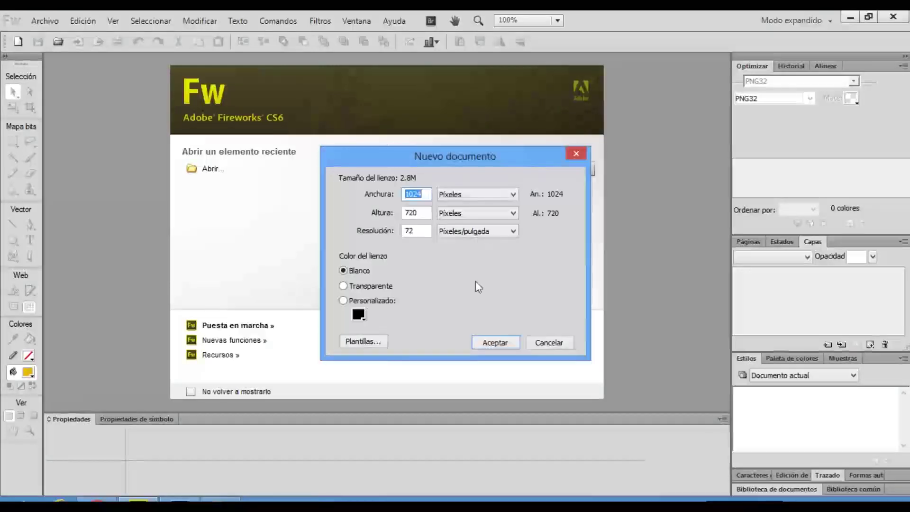
pyautogui.click(496, 345)
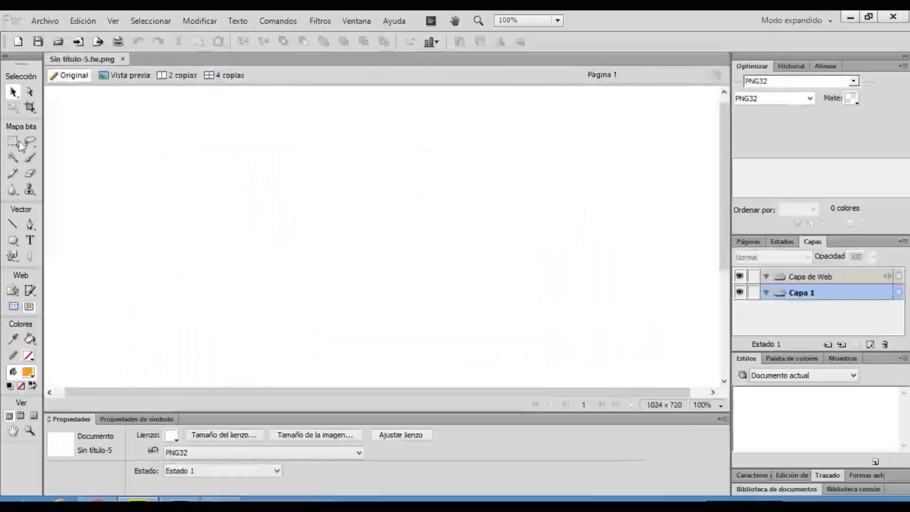
pyautogui.click(13, 241)
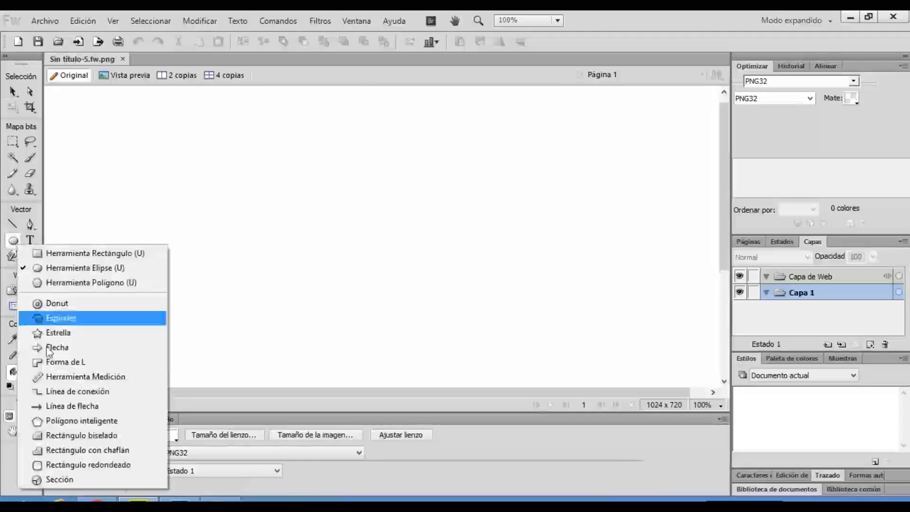
pyautogui.click(56, 465)
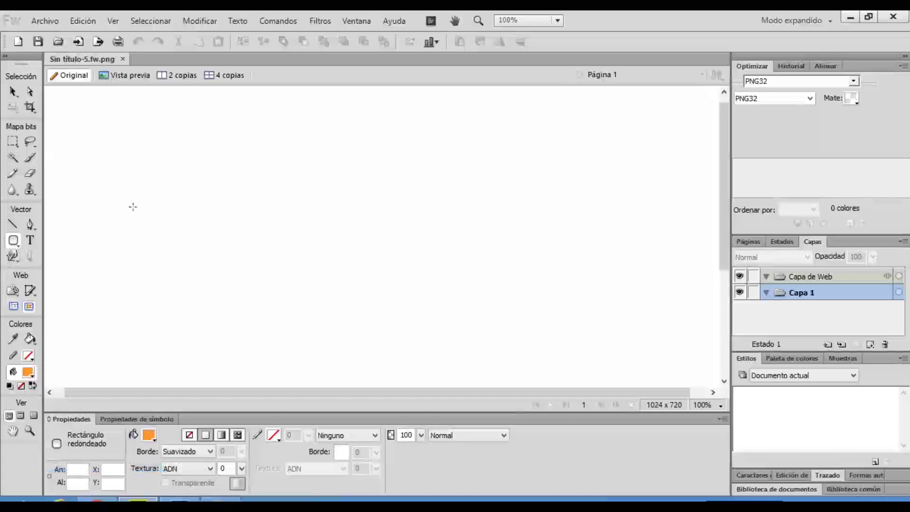
pyautogui.moveTo(116, 119); pyautogui.dragTo(221, 155)
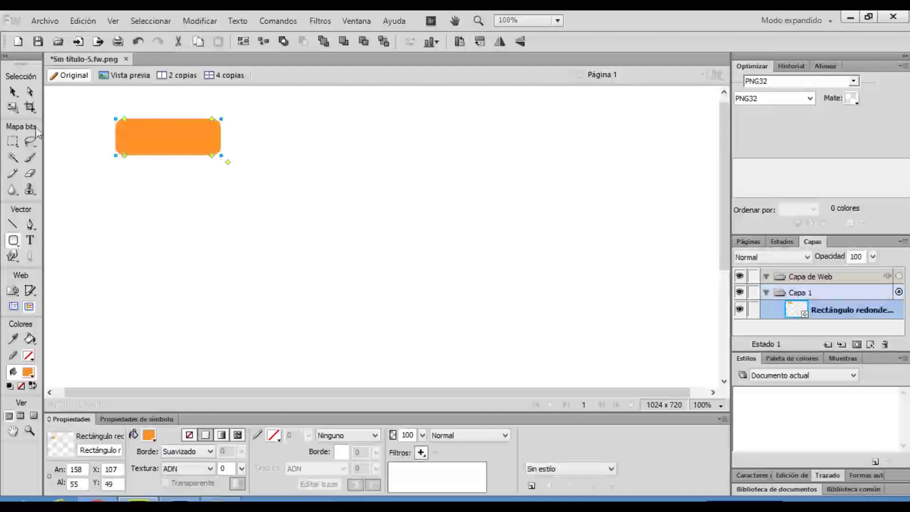
# Step: Square off the two upper corners of the rounded rectangle, leaving the lower corners rounded
pyautogui.click(14, 93)
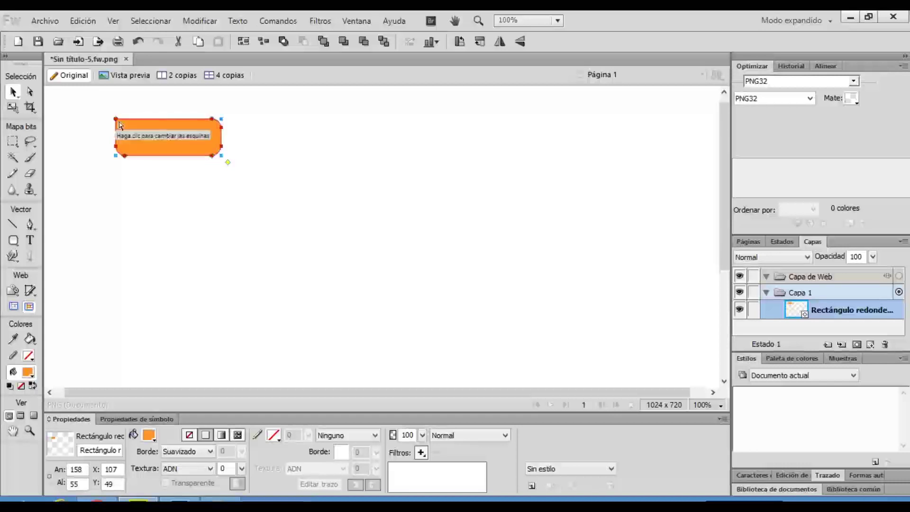
pyautogui.moveTo(215, 121); pyautogui.dragTo(218, 123)
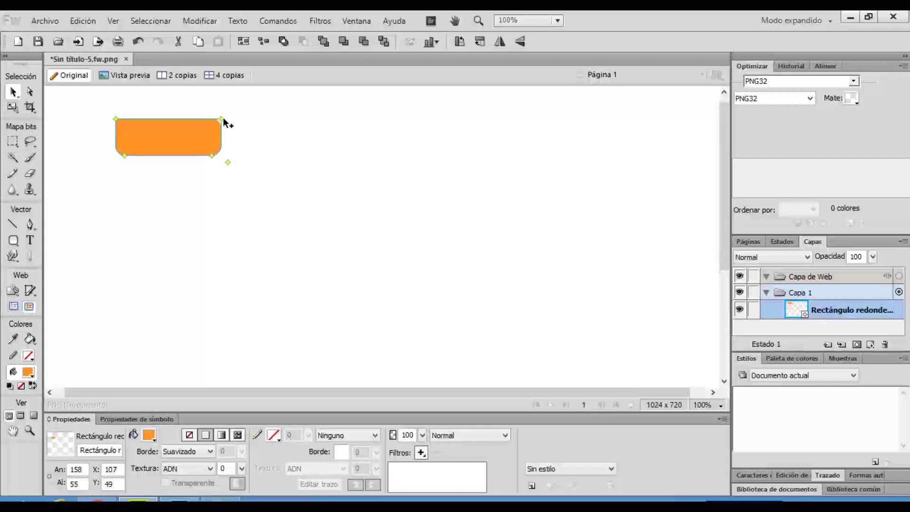
pyautogui.click(82, 141)
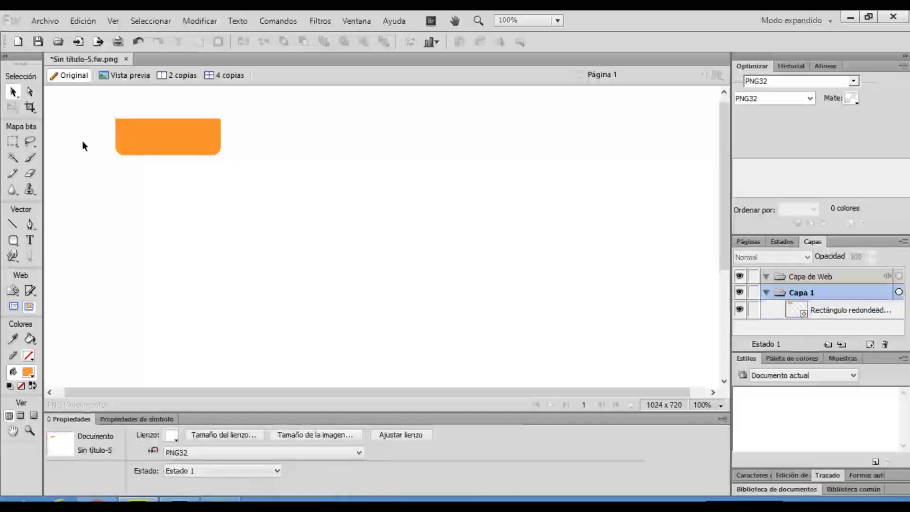
# Step: Fill the rectangle with a linear gradient from orange at the upper edge to light orange RGB 255, 172, 89 at the lower edge
pyautogui.click(162, 150)
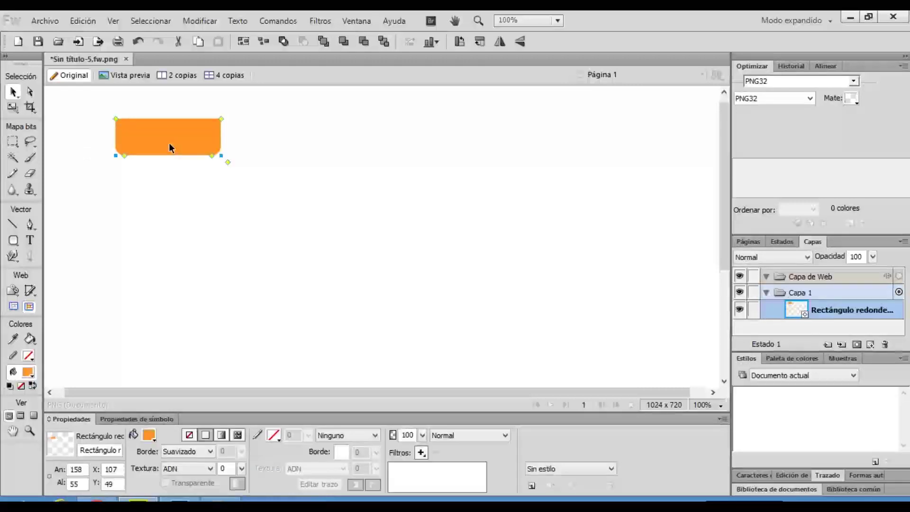
pyautogui.click(222, 438)
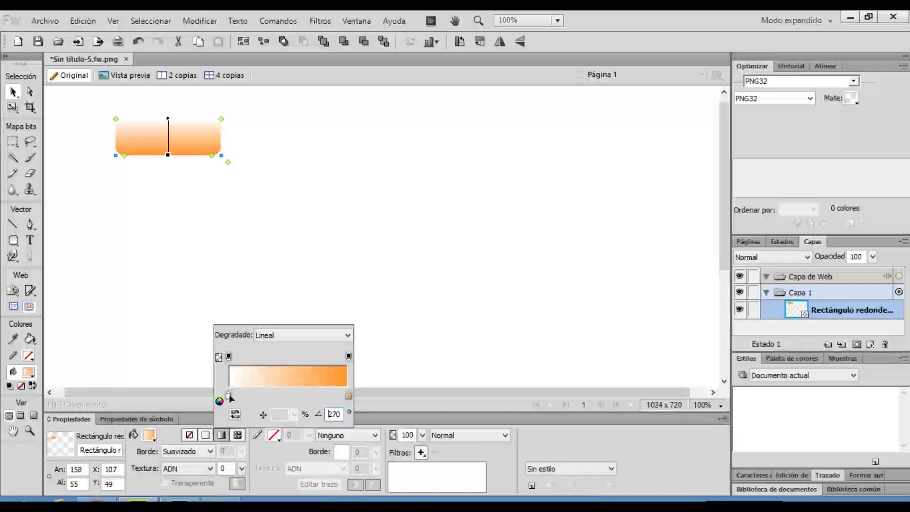
pyautogui.click(229, 394)
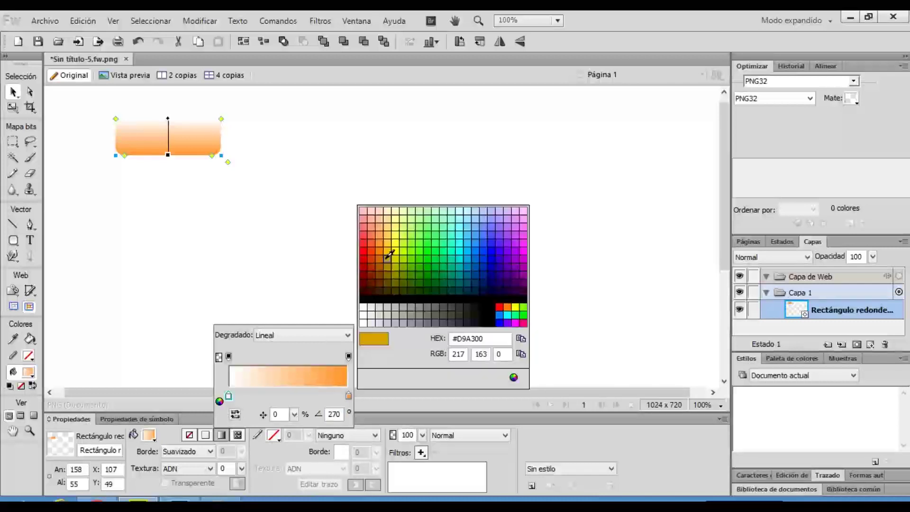
pyautogui.click(510, 307)
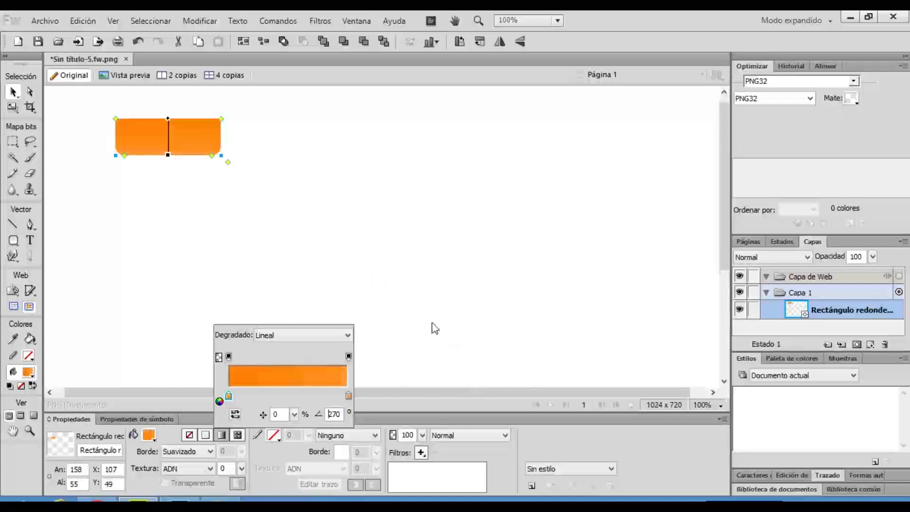
pyautogui.click(349, 397)
pyautogui.click(518, 377)
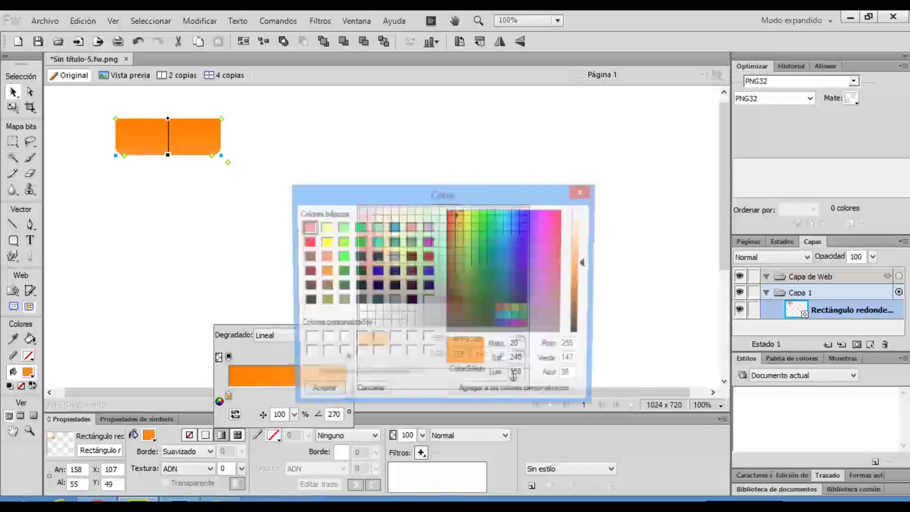
pyautogui.moveTo(587, 260); pyautogui.dragTo(587, 254)
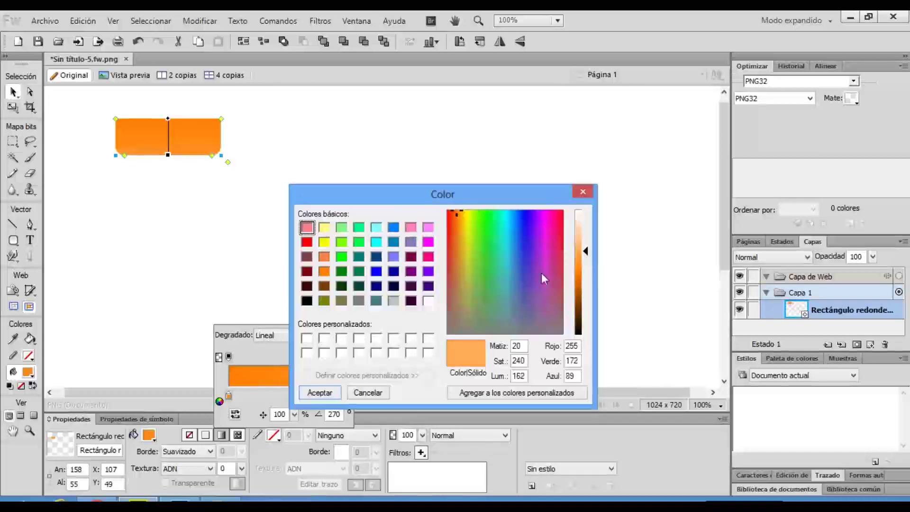
pyautogui.click(324, 394)
pyautogui.click(233, 246)
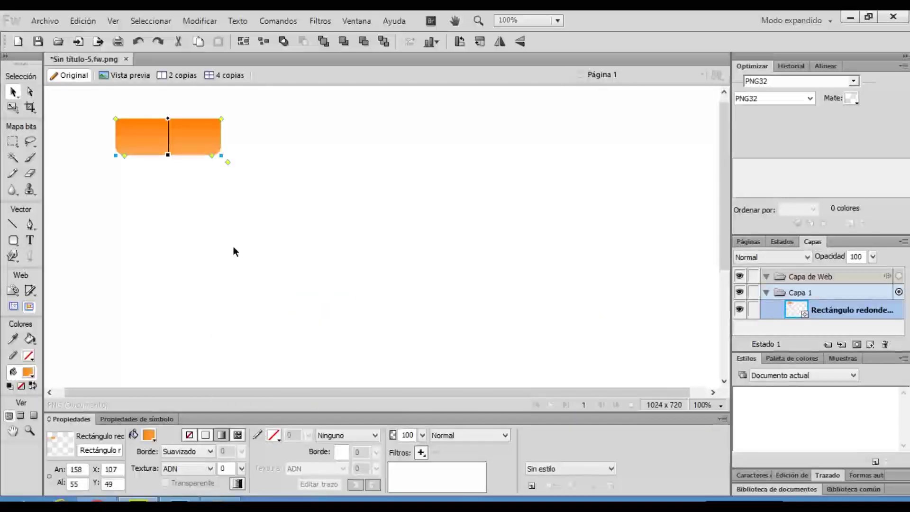
pyautogui.click(234, 246)
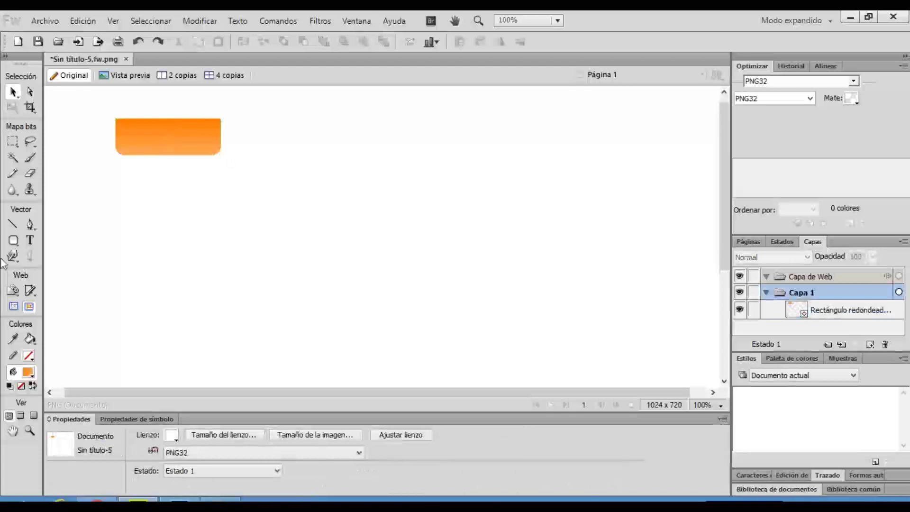
# Step: Draw an ellipse about 233 × 48 px across the lower part of the rectangle, wider than it on both sides
pyautogui.click(13, 240)
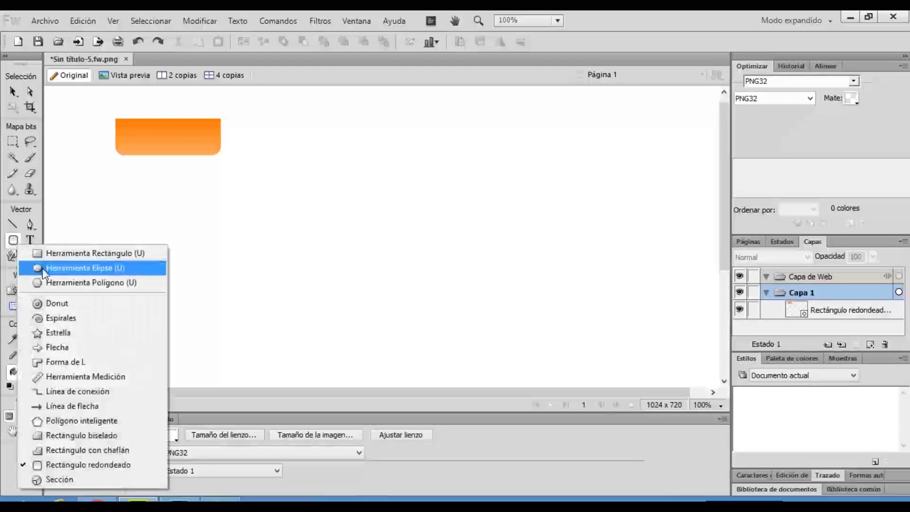
pyautogui.click(43, 273)
pyautogui.moveTo(99, 142); pyautogui.dragTo(256, 174)
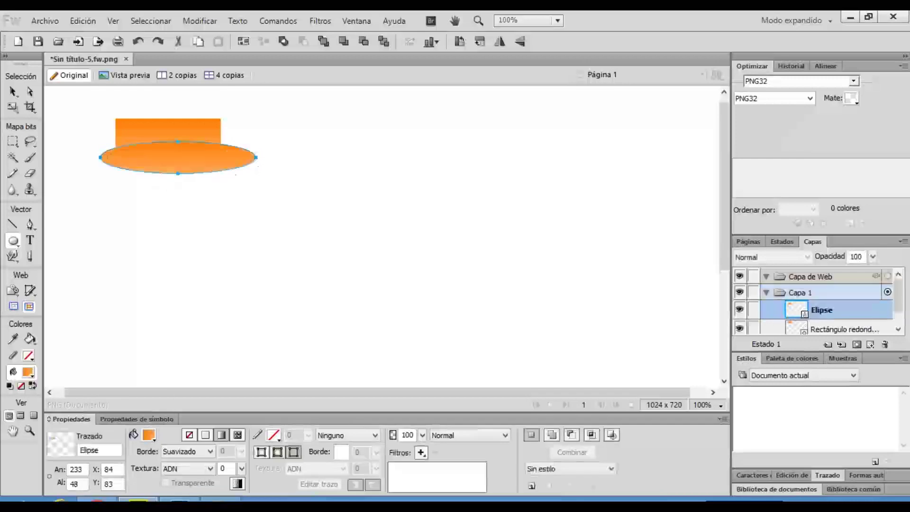
# Step: Give the ellipse a solid dark golden fill and center it horizontally on the rectangle
pyautogui.click(149, 435)
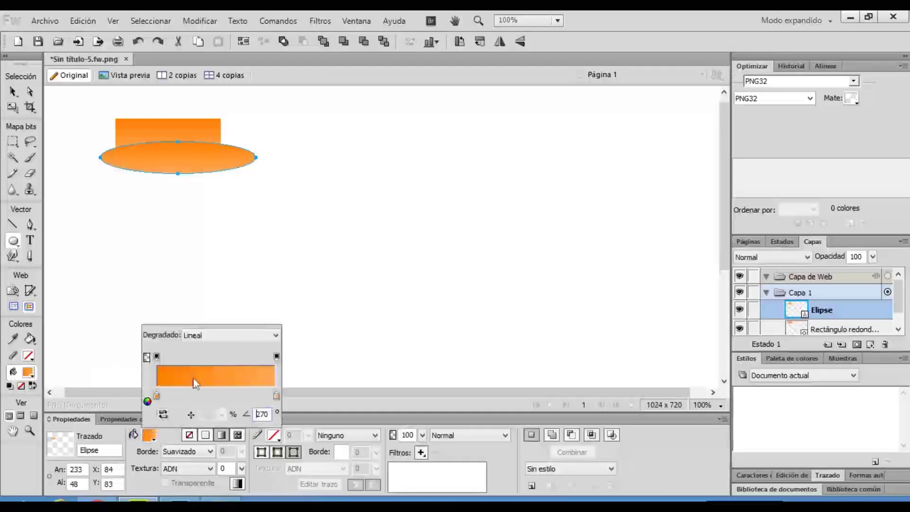
pyautogui.click(202, 434)
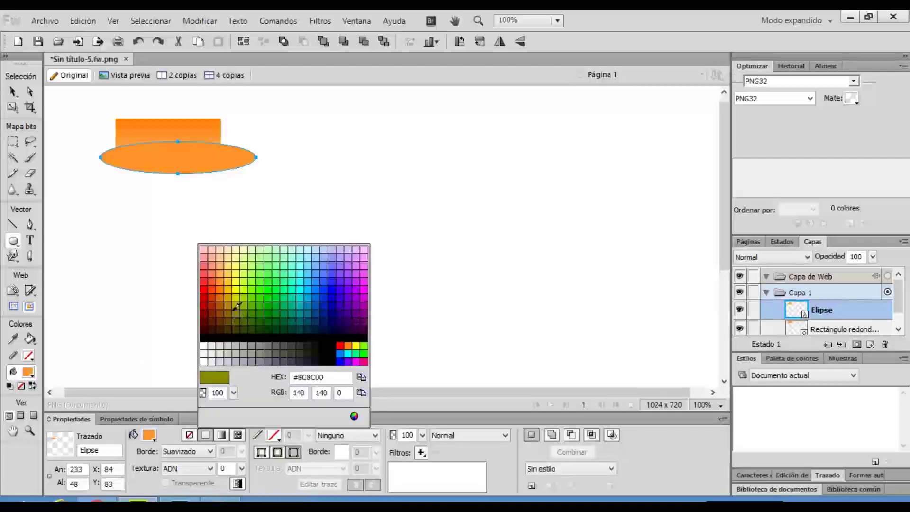
pyautogui.click(197, 266)
pyautogui.click(13, 92)
pyautogui.click(114, 211)
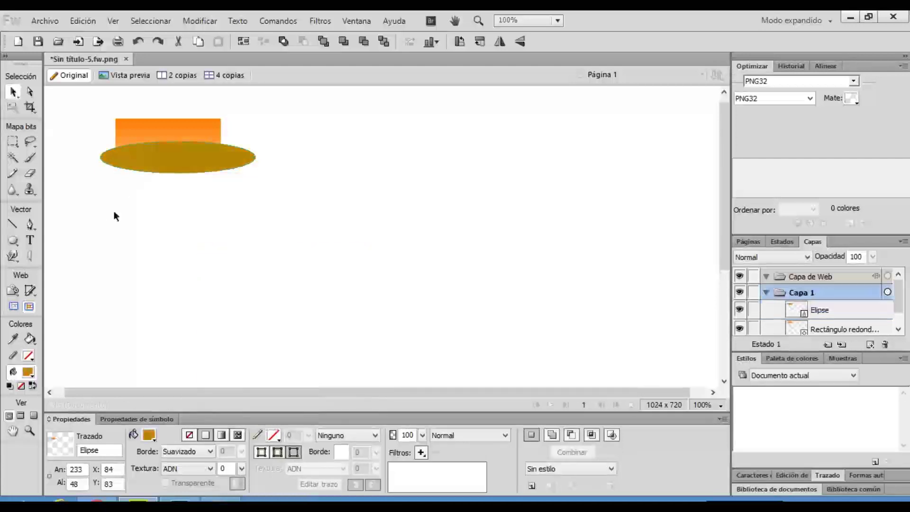
pyautogui.moveTo(176, 168)
pyautogui.mouseDown()
pyautogui.moveTo(177, 206)
pyautogui.moveTo(170, 159)
pyautogui.mouseUp()
pyautogui.click(176, 229)
# Step: Place a copy of the gradient rectangle beside the original at about X 354, accepting the shape sub-element edit
pyautogui.click(196, 134)
pyautogui.moveTo(195, 129); pyautogui.dragTo(361, 131)
pyautogui.click(476, 297)
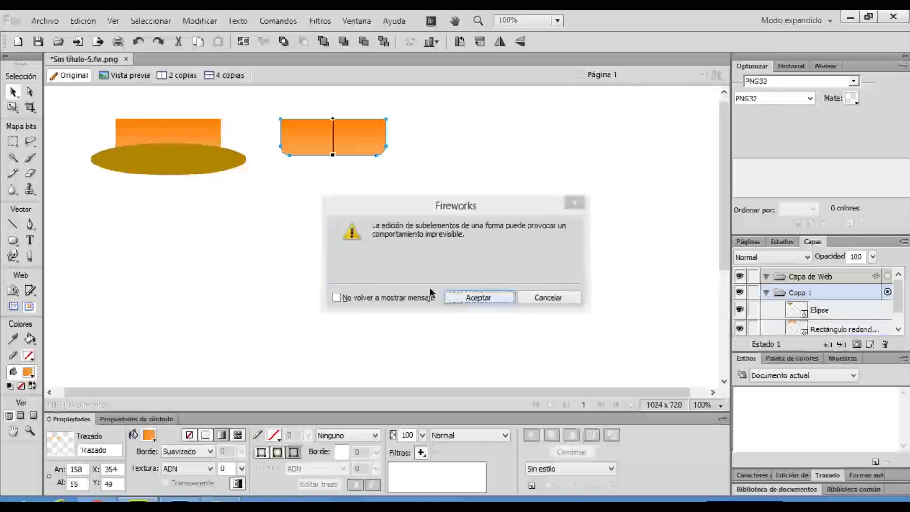
# Step: Ungroup the original rectangle and its copy into separate paths
pyautogui.click(230, 100)
pyautogui.rightClick(212, 131)
pyautogui.click(244, 238)
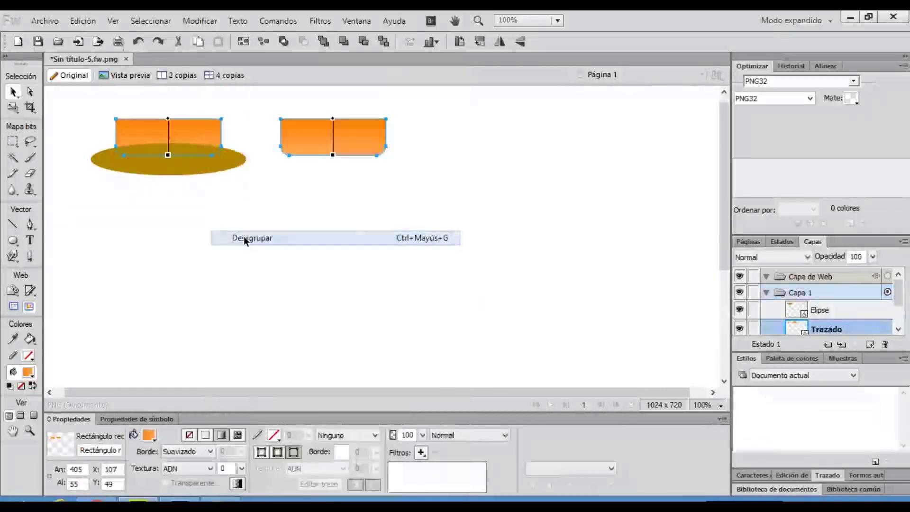
pyautogui.click(204, 229)
# Step: Crop the original rectangle with the ellipse so that only their overlapping curved strip is kept
pyautogui.moveTo(171, 110); pyautogui.dragTo(185, 208)
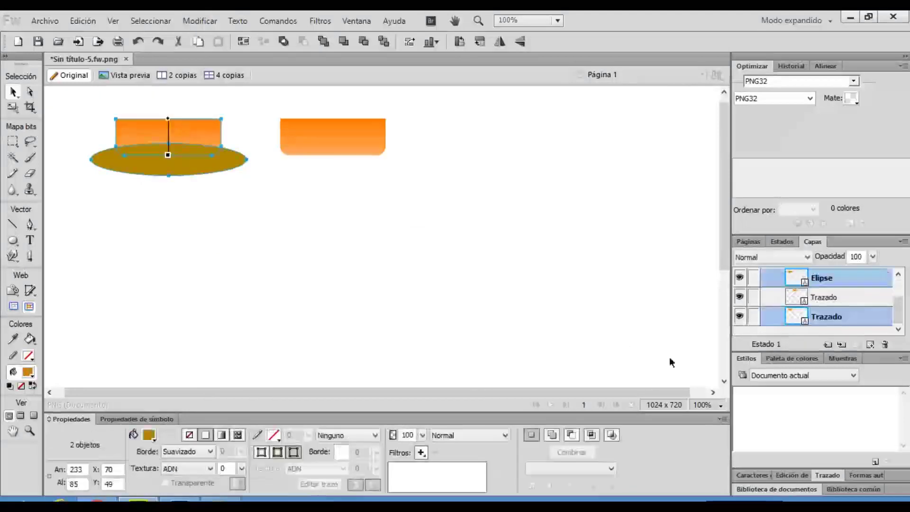
pyautogui.click(828, 476)
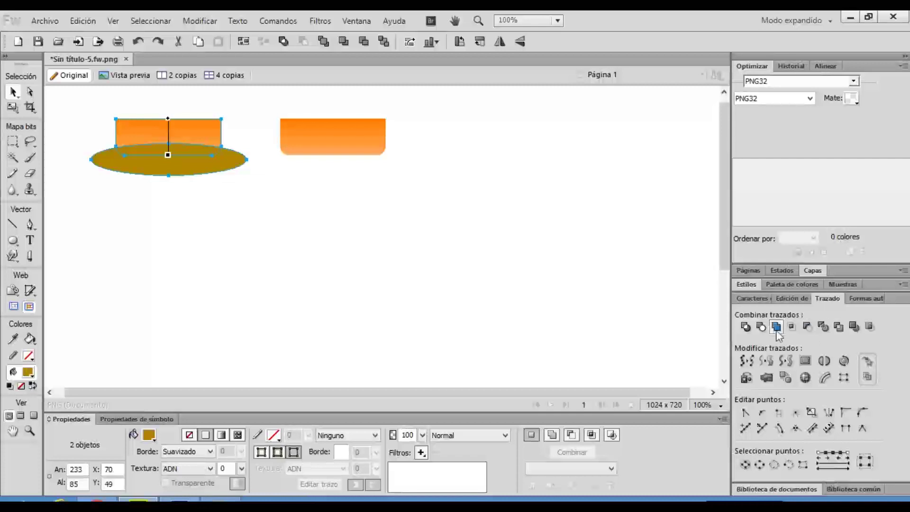
pyautogui.click(808, 327)
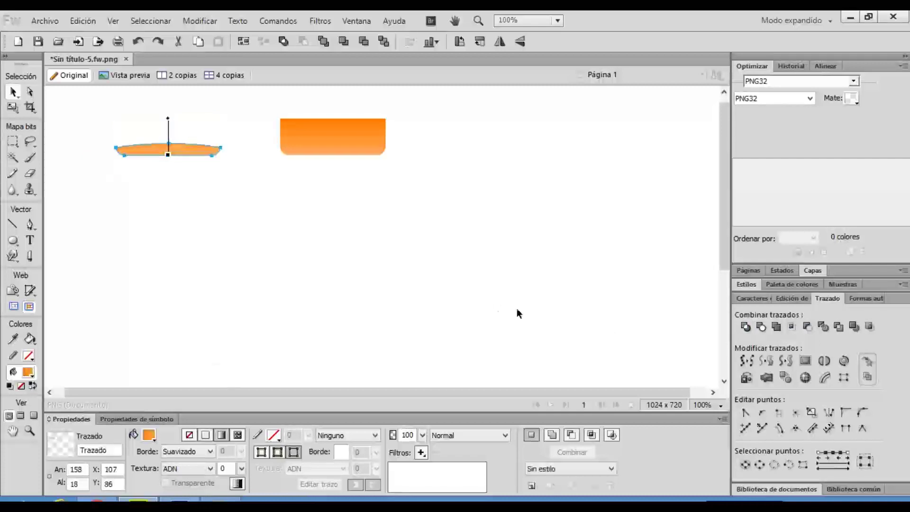
pyautogui.click(482, 298)
# Step: Change the curved strip's fill to a solid, dark brownish orange
pyautogui.click(193, 152)
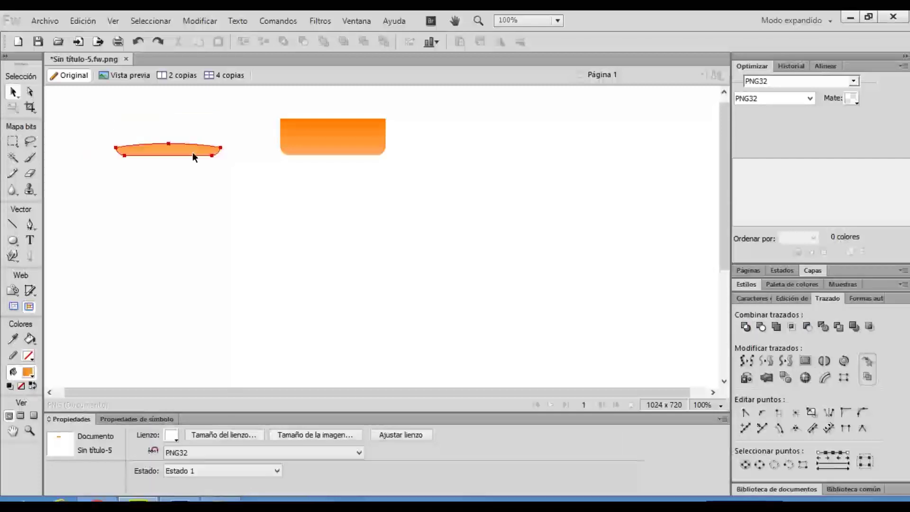
pyautogui.click(149, 436)
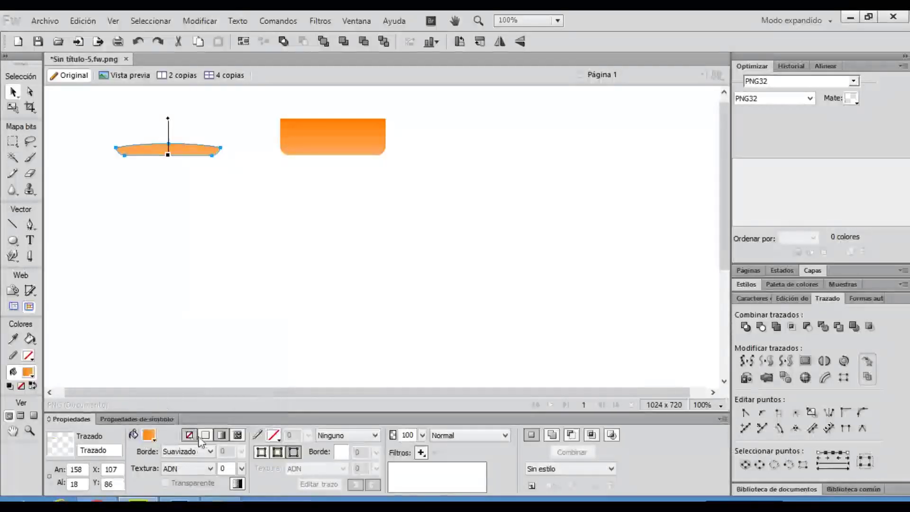
pyautogui.click(206, 436)
pyautogui.click(354, 415)
pyautogui.moveTo(426, 309); pyautogui.dragTo(426, 330)
pyautogui.click(162, 431)
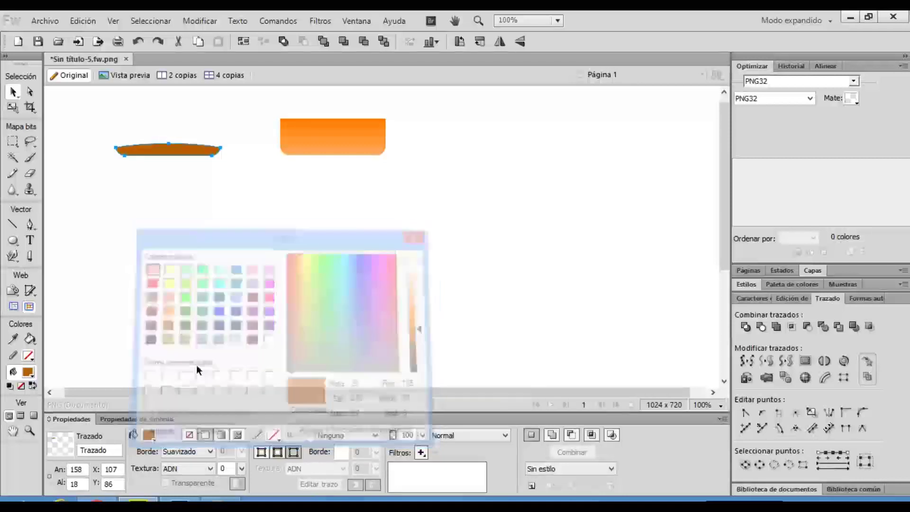
# Step: Align the curved strip and gradient rectangle by horizontal centers and bottom edges, and move both to the canvas's upper left
pyautogui.moveTo(166, 116); pyautogui.dragTo(351, 251)
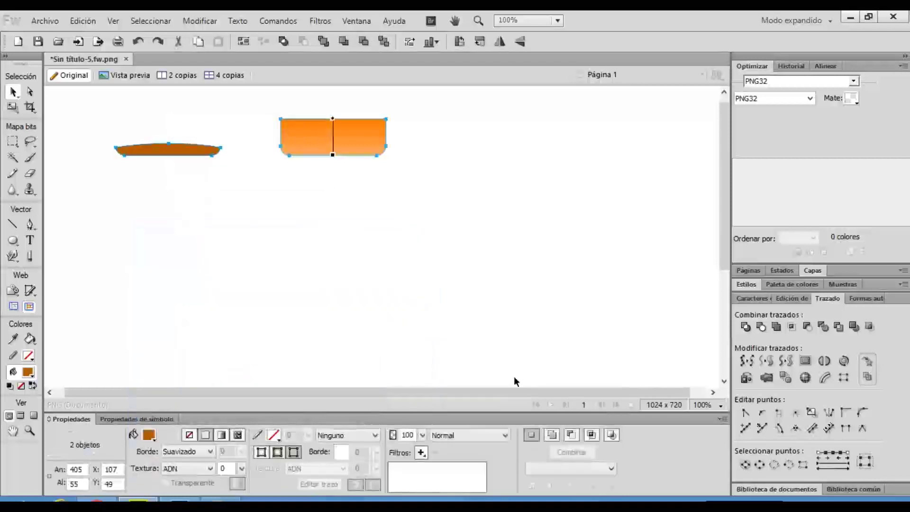
pyautogui.click(434, 41)
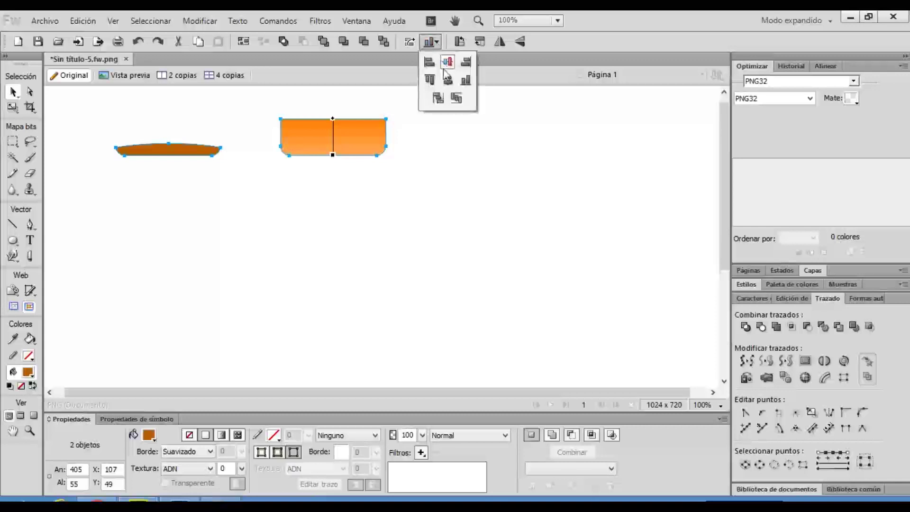
pyautogui.click(448, 80)
pyautogui.click(434, 41)
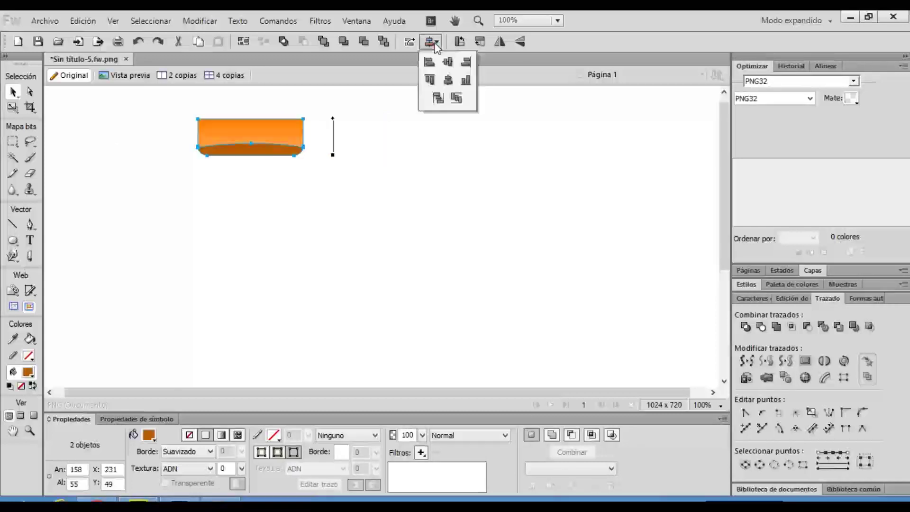
pyautogui.click(466, 81)
pyautogui.moveTo(226, 114); pyautogui.dragTo(159, 149)
pyautogui.click(279, 150)
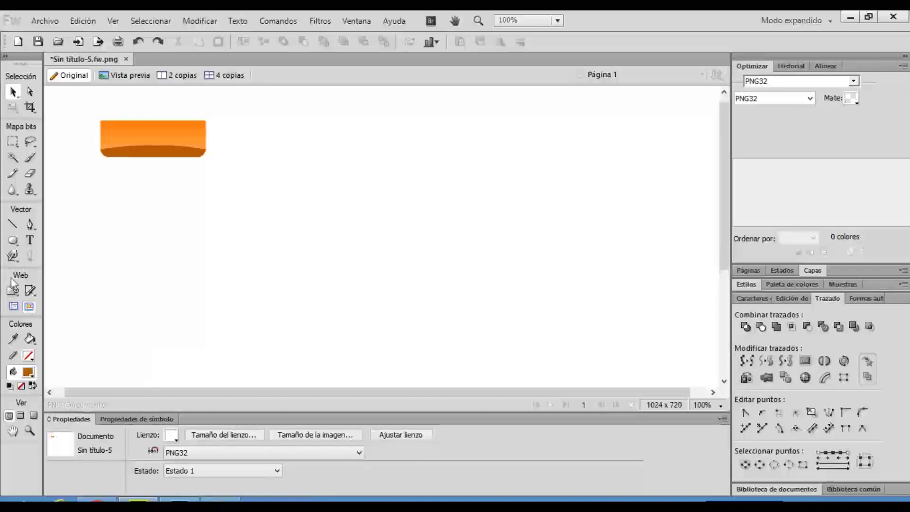
# Step: Add the text "ABOUT US" in black at size 12 on the empty canvas below the orange button
pyautogui.click(30, 241)
pyautogui.click(118, 237)
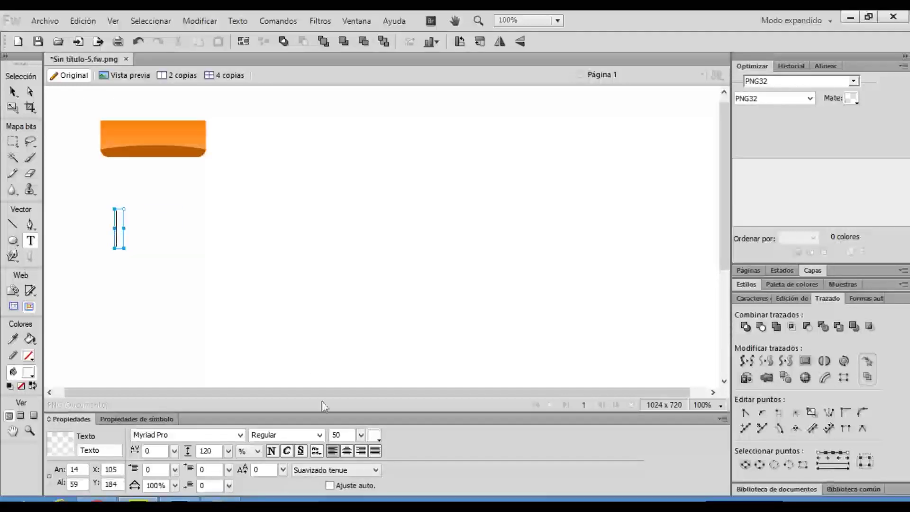
pyautogui.click(374, 435)
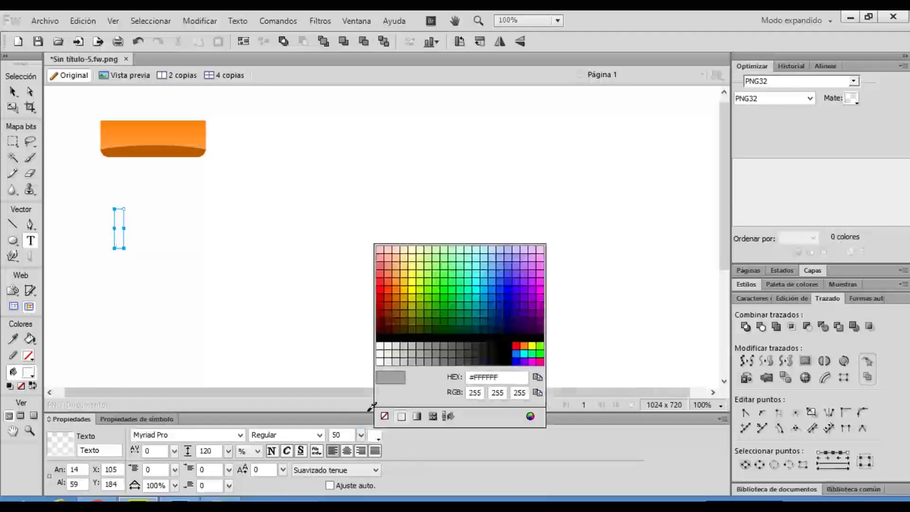
pyautogui.click(381, 339)
pyautogui.doubleClick(338, 434)
pyautogui.write('12')
pyautogui.press('Return')
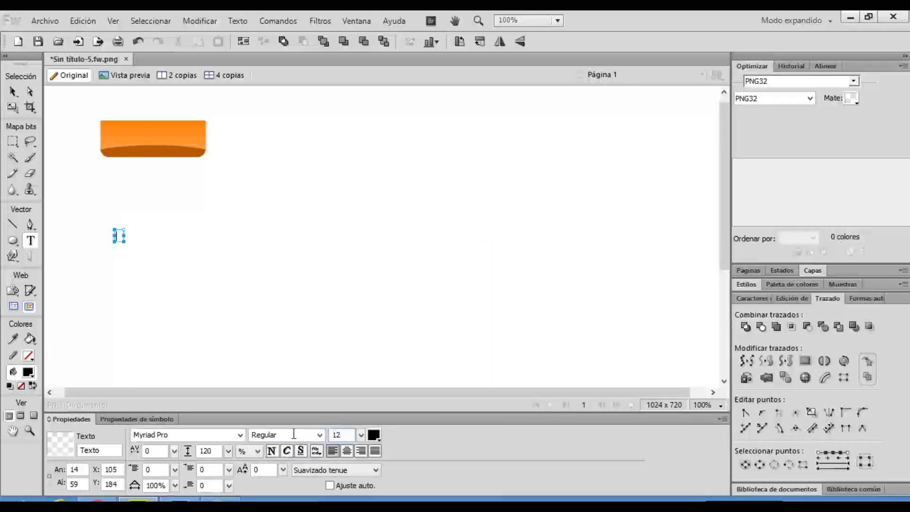
pyautogui.write('ABOUT US')
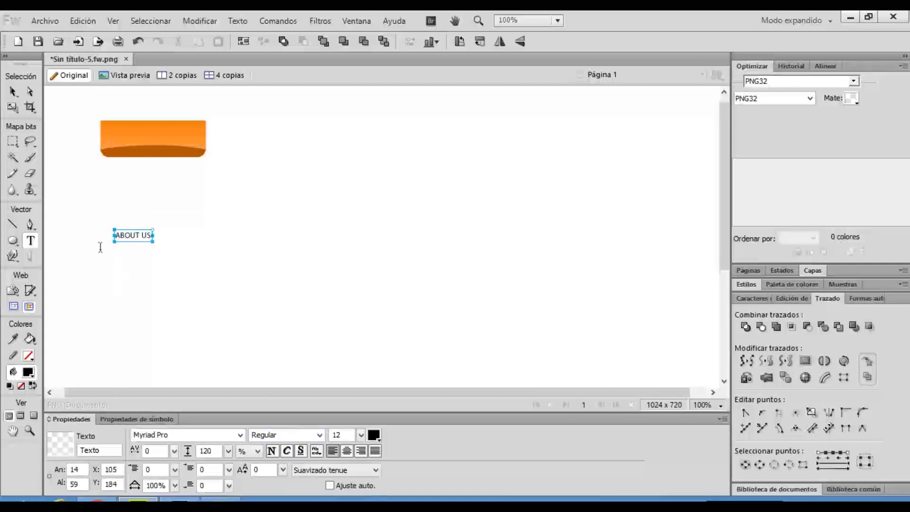
# Step: Make the ABOUT US text bold and set its font size to 15
pyautogui.click(13, 92)
pyautogui.click(273, 452)
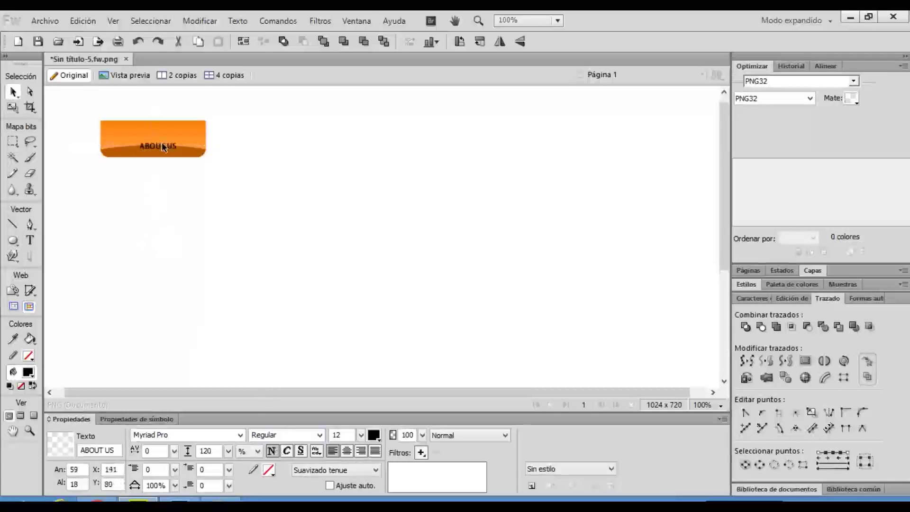
pyautogui.doubleClick(341, 436)
pyautogui.write('16')
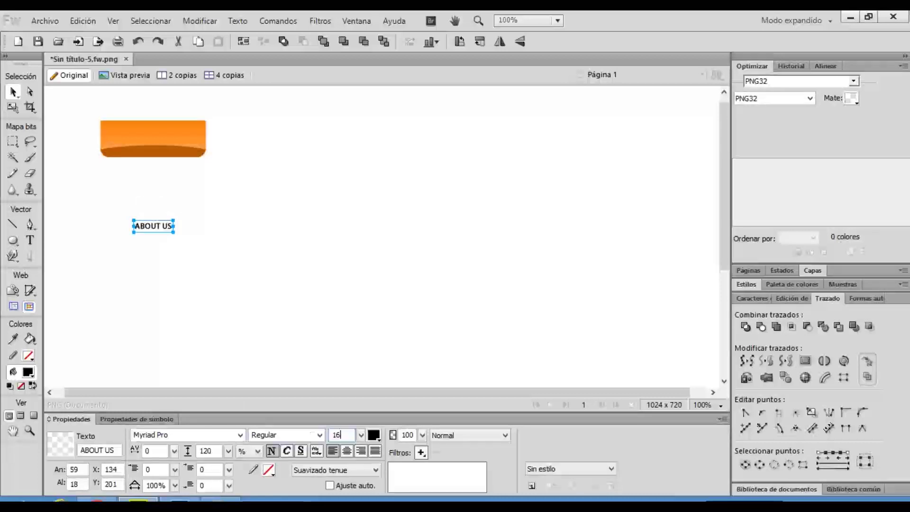
pyautogui.press('Return')
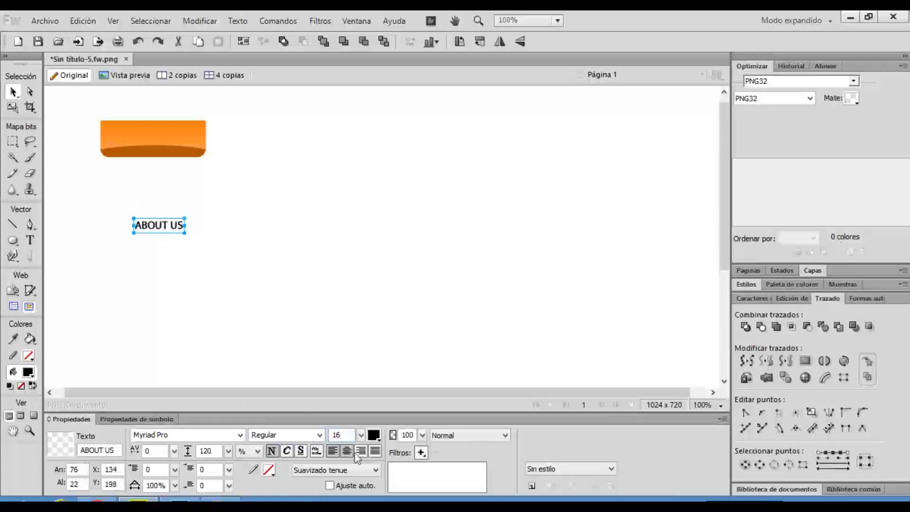
pyautogui.moveTo(350, 439); pyautogui.dragTo(294, 436)
pyautogui.write('15')
pyautogui.press('Return')
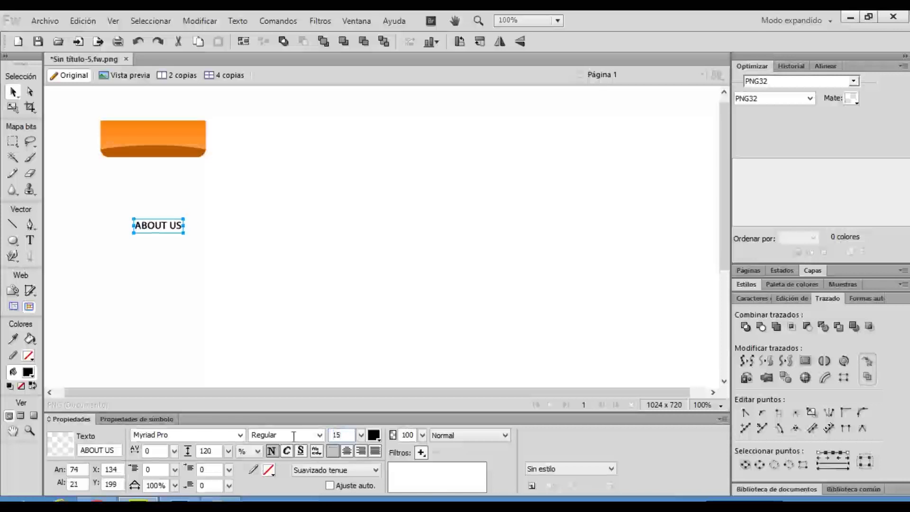
# Step: Center the ABOUT US label on the orange button and duplicate the complete button into a horizontal row of five
pyautogui.moveTo(153, 221); pyautogui.dragTo(189, 200)
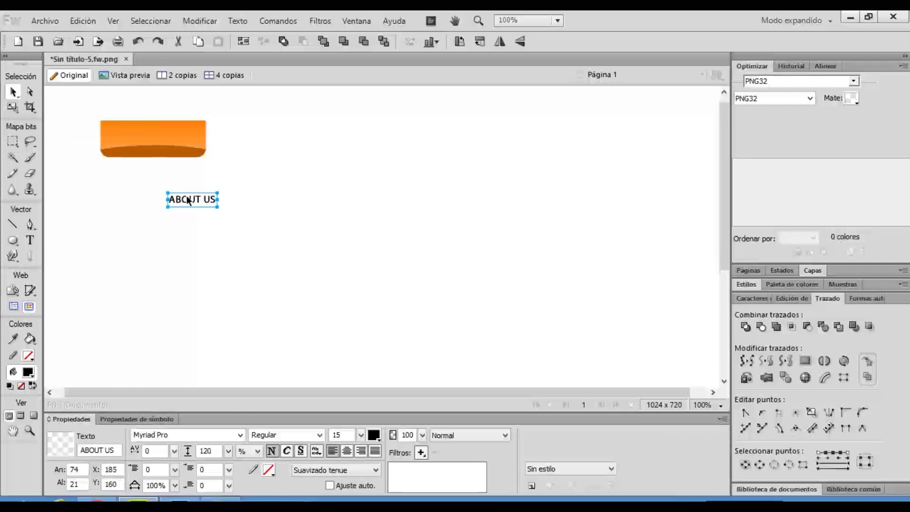
pyautogui.moveTo(189, 200); pyautogui.dragTo(164, 169)
pyautogui.click(163, 169)
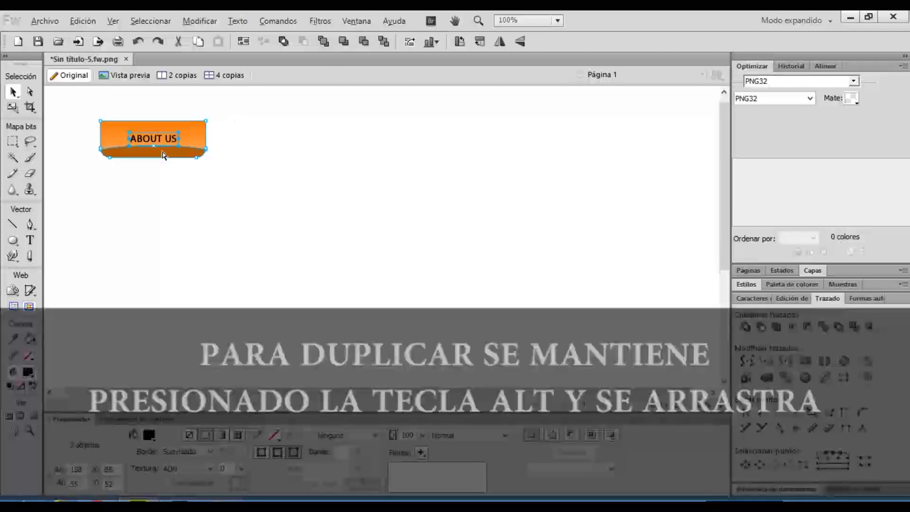
pyautogui.moveTo(163, 152); pyautogui.dragTo(615, 151)
pyautogui.click(537, 201)
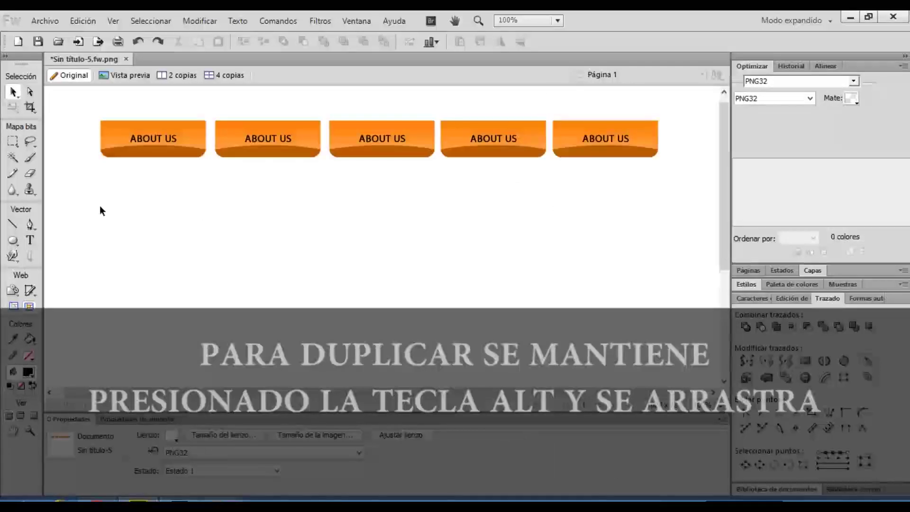
# Step: Draw a rectangle about 941 × 110 pixels over the button row and give it a linear gradient from near-black navy to dark blue
pyautogui.moveTo(12, 240); pyautogui.dragTo(28, 258)
pyautogui.moveTo(64, 98); pyautogui.dragTo(692, 172)
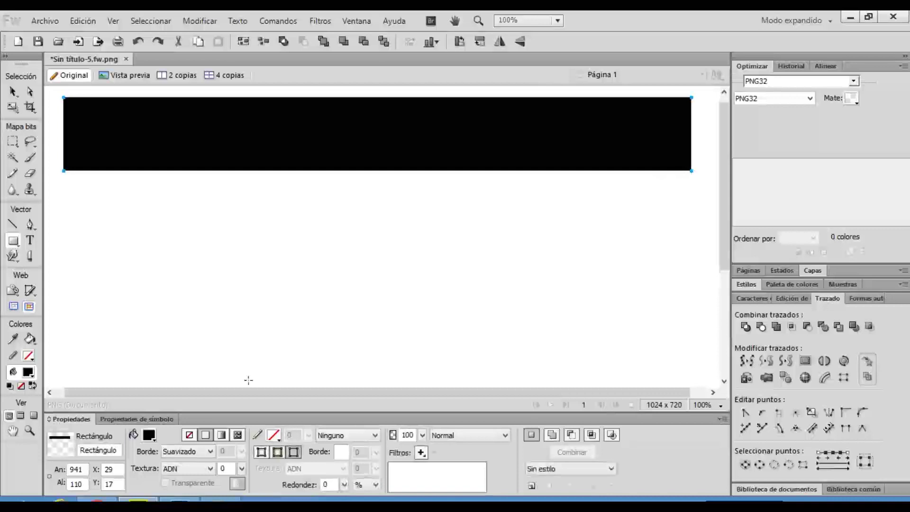
pyautogui.click(221, 435)
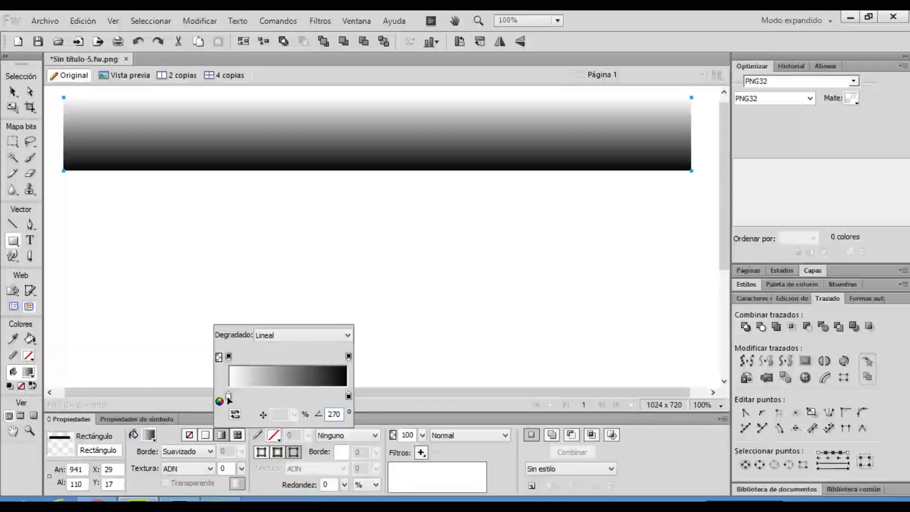
pyautogui.click(227, 395)
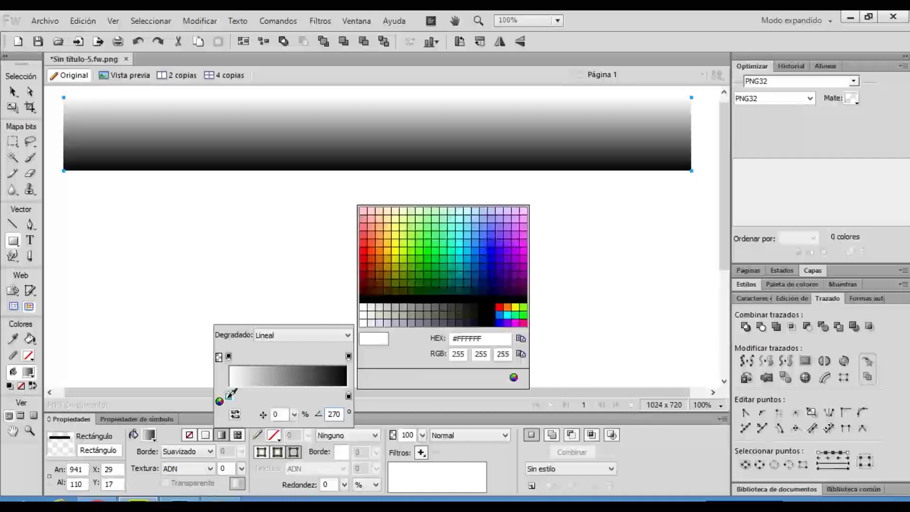
pyautogui.click(494, 290)
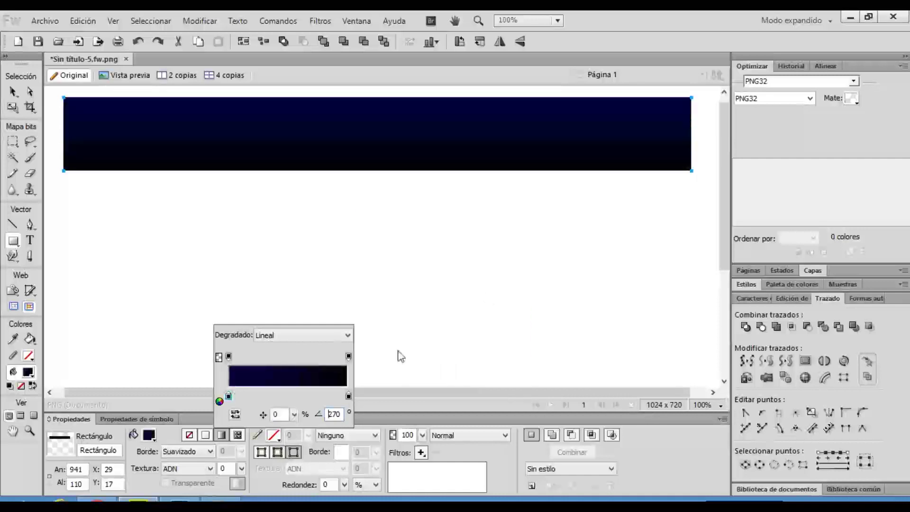
pyautogui.click(348, 396)
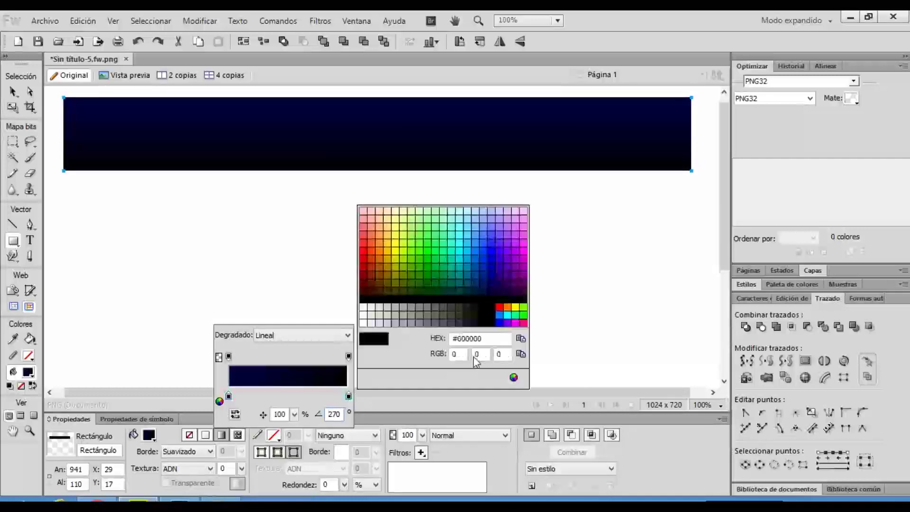
pyautogui.click(488, 251)
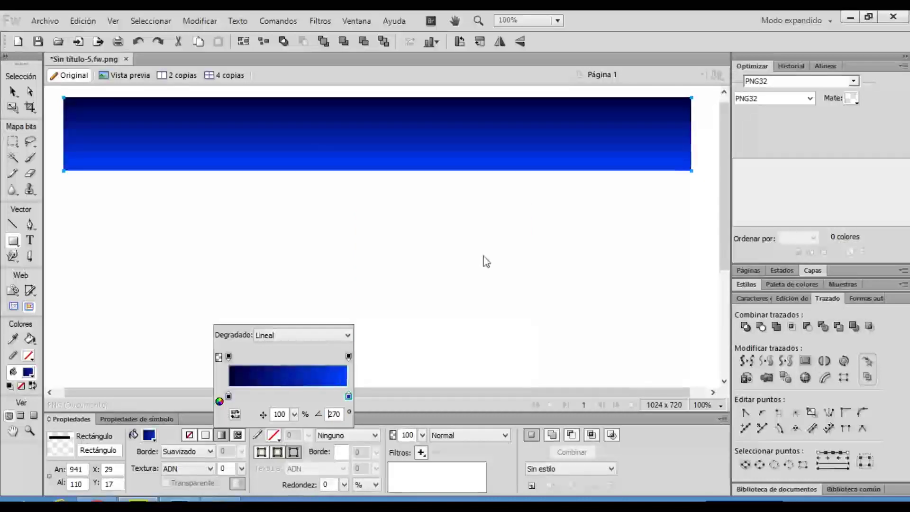
pyautogui.click(349, 395)
pyautogui.click(484, 282)
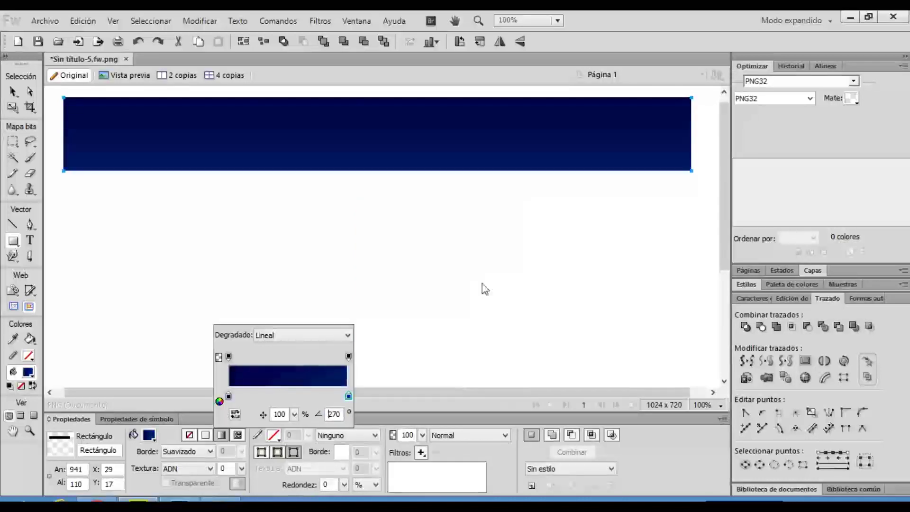
pyautogui.click(482, 283)
# Step: Send the dark blue rectangle to the back, behind the five buttons
pyautogui.click(13, 91)
pyautogui.rightClick(172, 155)
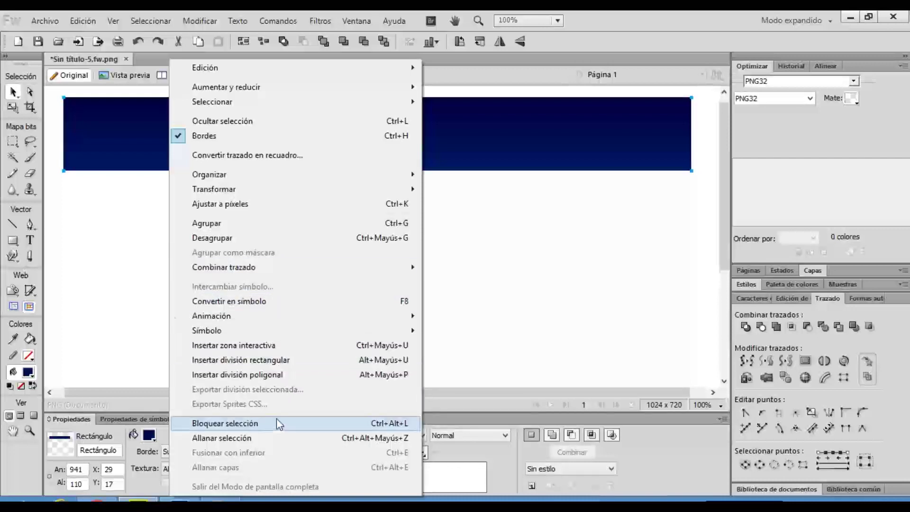
pyautogui.click(113, 208)
pyautogui.rightClick(114, 166)
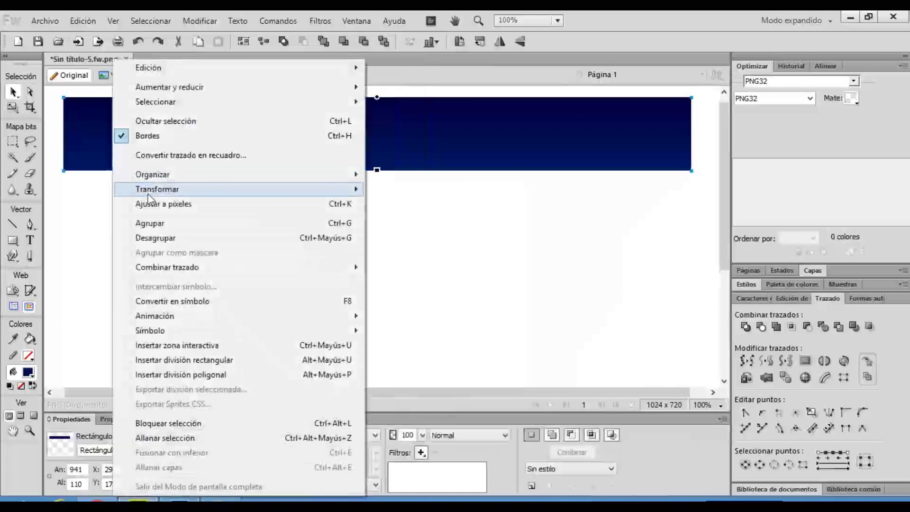
pyautogui.moveTo(199, 175)
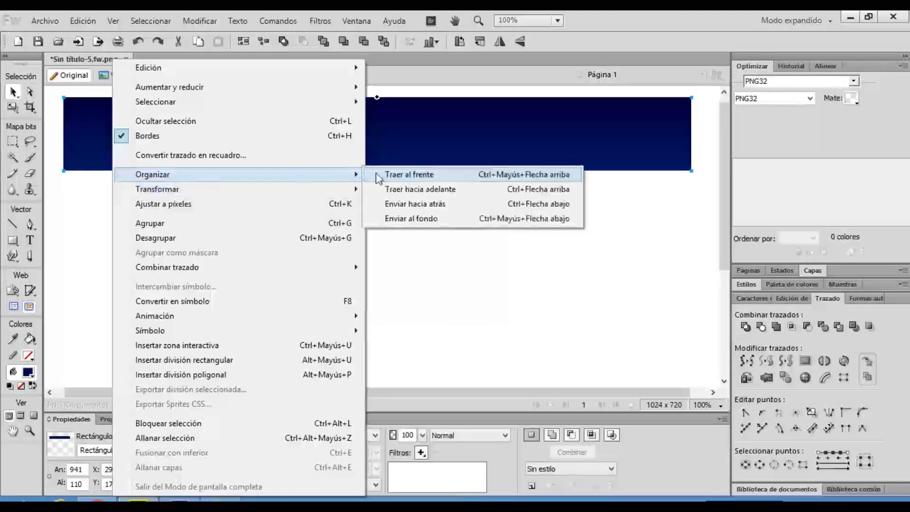
pyautogui.click(398, 220)
pyautogui.click(401, 232)
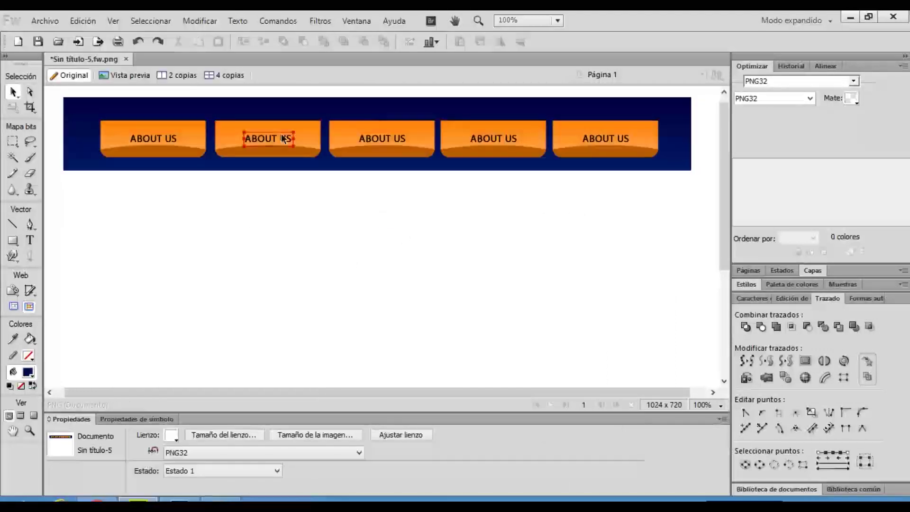
# Step: Nudge the dark blue rectangle down until its top edge lines up with the tops of the buttons
pyautogui.click(300, 113)
pyautogui.press('Down')
pyautogui.press('Down')
pyautogui.press('Down')
pyautogui.press('Down')
pyautogui.press('Down')
pyautogui.press('Down')
pyautogui.press('Down')
pyautogui.press('Down')
pyautogui.press('Down')
pyautogui.press('Down')
pyautogui.press('Down')
pyautogui.press('Down')
pyautogui.press('Down')
pyautogui.press('Down')
pyautogui.press('Down')
pyautogui.press('Down')
pyautogui.press('Down')
pyautogui.press('Down')
pyautogui.press('Down')
pyautogui.press('Down')
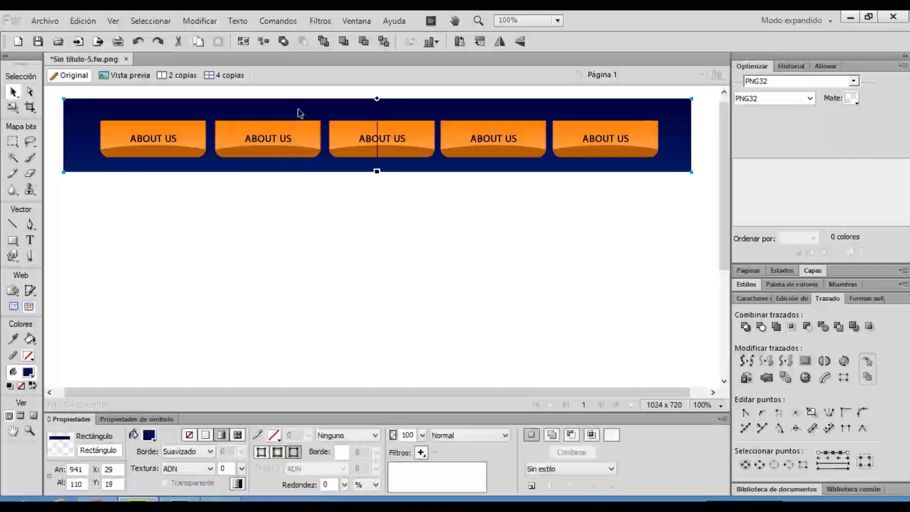
pyautogui.press('Down')
pyautogui.press('Down')
pyautogui.press('Down')
pyautogui.press('Down')
pyautogui.press('Down')
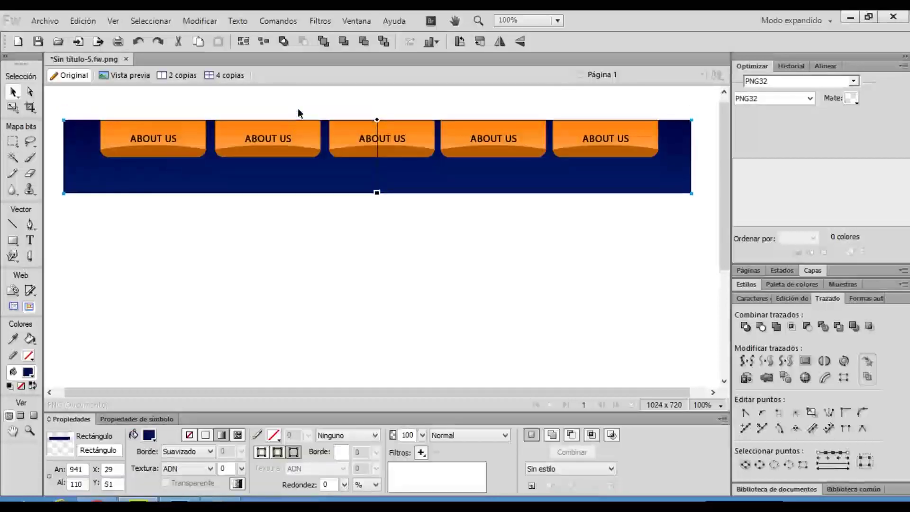
pyautogui.click(314, 227)
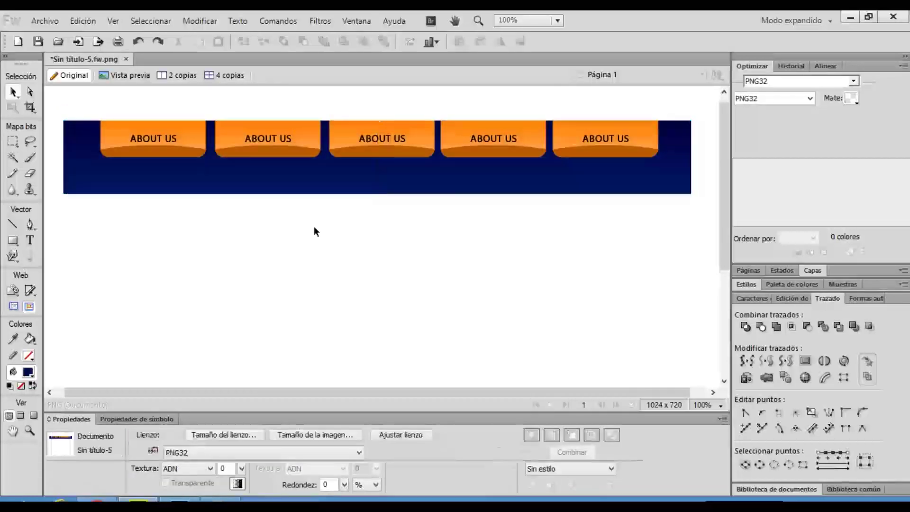
# Step: Move the dark blue rectangle clear below the buttons and convert the first button's parts into a Botón symbol named B1
pyautogui.click(168, 186)
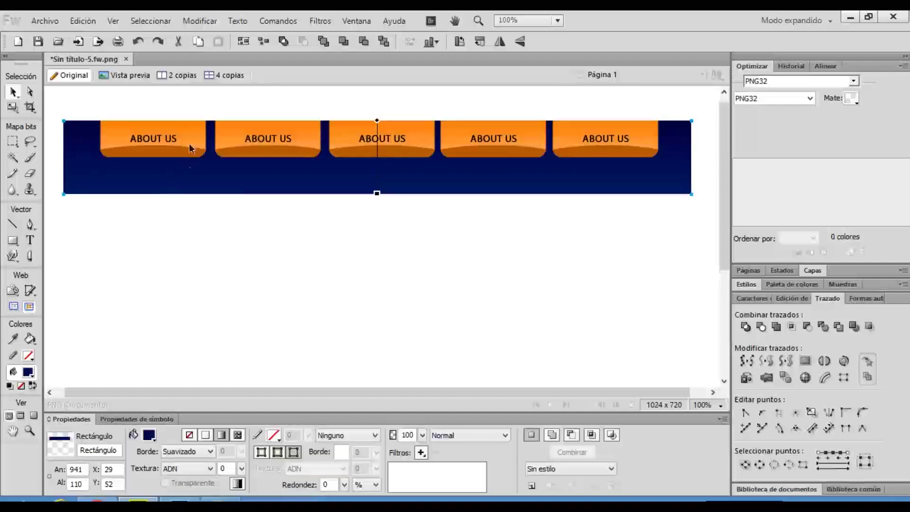
pyautogui.moveTo(225, 187); pyautogui.dragTo(274, 313)
pyautogui.moveTo(154, 107); pyautogui.dragTo(173, 222)
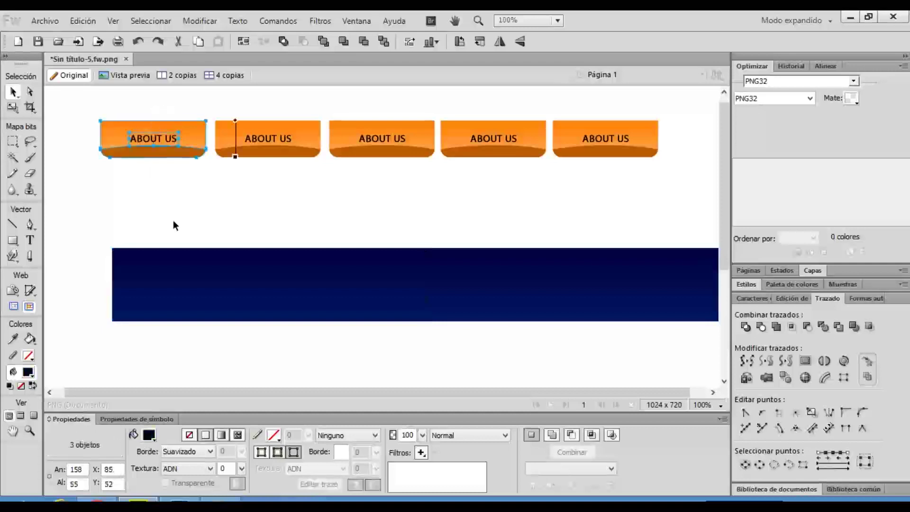
pyautogui.press('F8')
pyautogui.write('B1')
pyautogui.click(423, 268)
pyautogui.click(586, 243)
# Step: Convert all parts of the second button into a Botón symbol named B2
pyautogui.click(284, 127)
pyautogui.keyDown('shift'); pyautogui.click(284, 127); pyautogui.keyUp('shift')
pyautogui.press('F8')
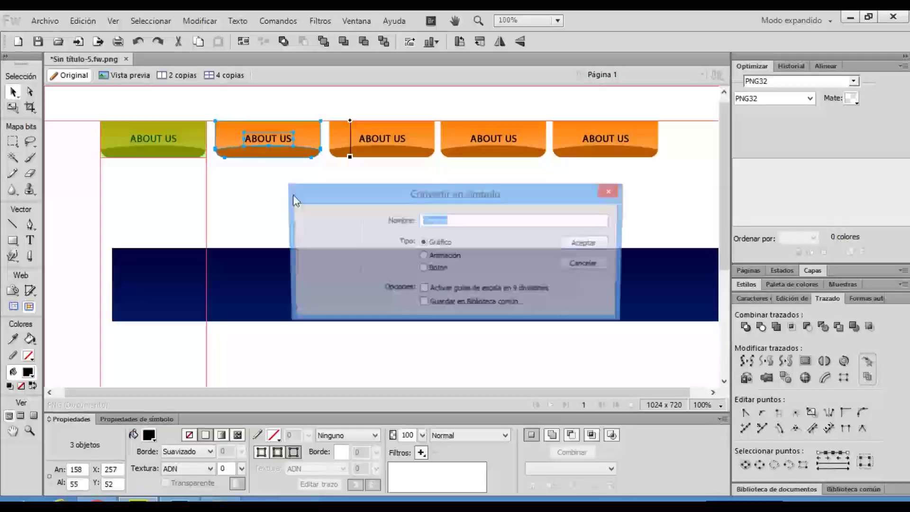
pyautogui.write('B2')
pyautogui.click(422, 268)
pyautogui.click(586, 243)
# Step: Convert all parts of the third button into a Botón symbol named B3
pyautogui.moveTo(391, 112); pyautogui.dragTo(388, 191)
pyautogui.press('F8')
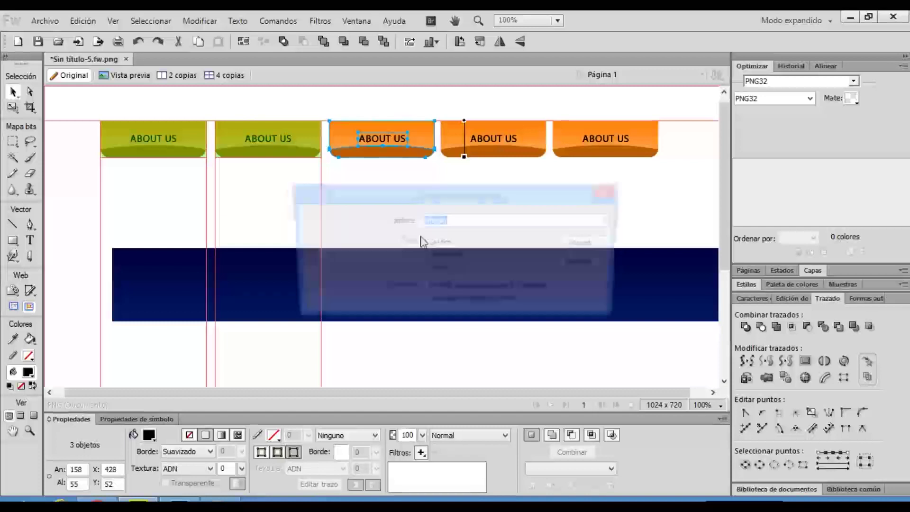
pyautogui.write('B3')
pyautogui.click(422, 268)
pyautogui.click(587, 243)
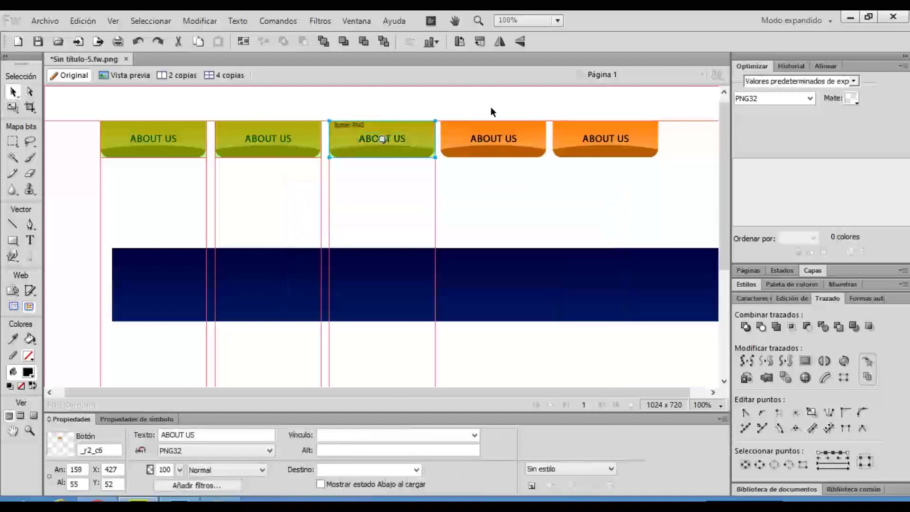
# Step: Convert all parts of the fourth button into a Botón symbol named B4
pyautogui.moveTo(491, 106); pyautogui.dragTo(493, 193)
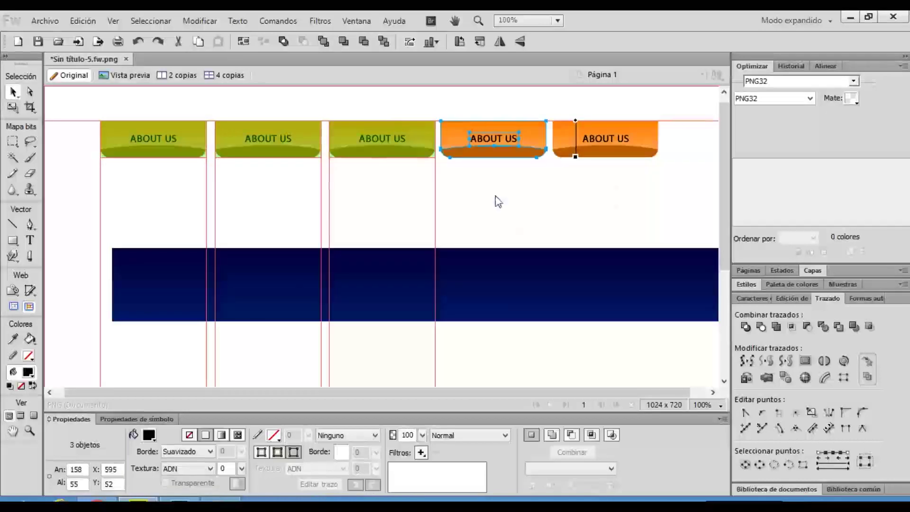
pyautogui.press('F8')
pyautogui.write('B')
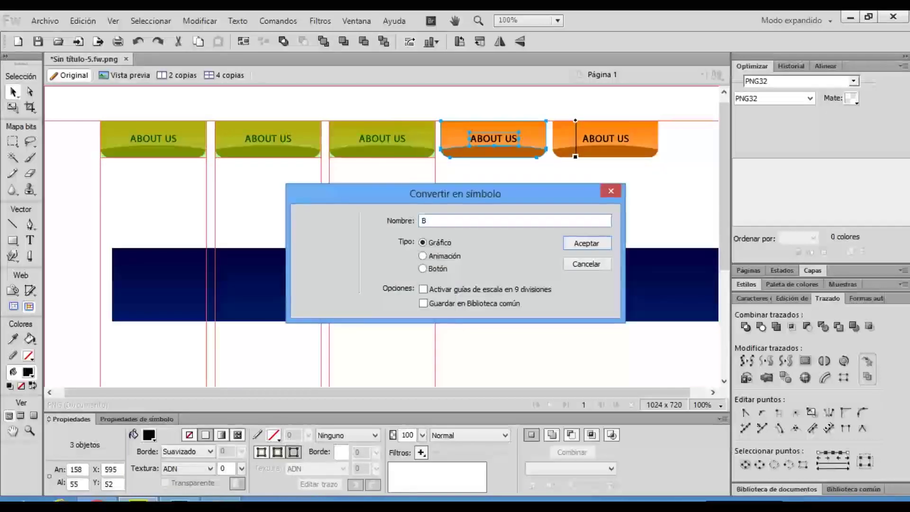
pyautogui.write('4')
pyautogui.click(451, 269)
pyautogui.click(586, 244)
# Step: Convert all parts of the fifth button into a Botón symbol named B5
pyautogui.moveTo(579, 119); pyautogui.dragTo(588, 191)
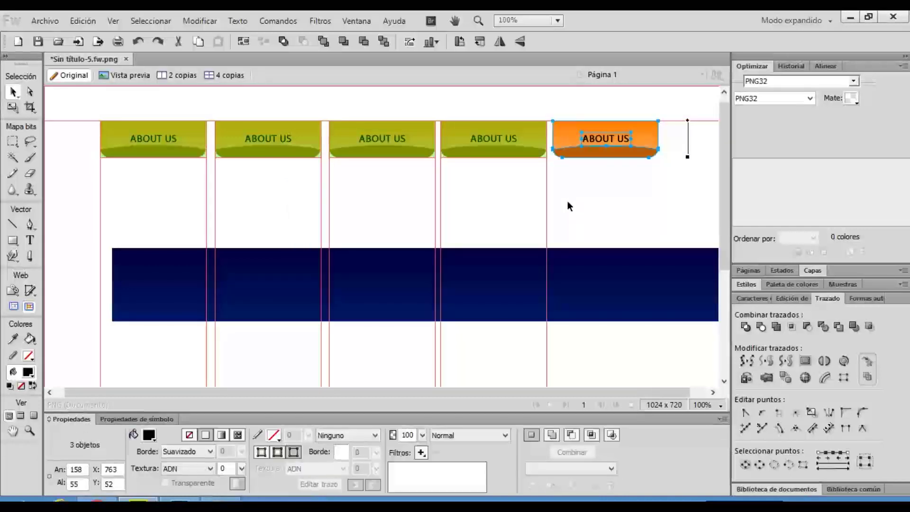
pyautogui.press('F8')
pyautogui.write('B')
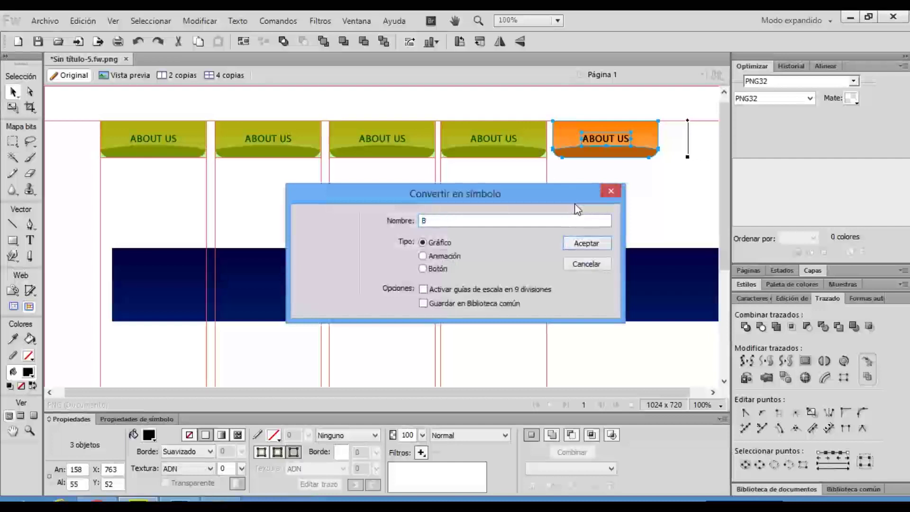
pyautogui.write('5')
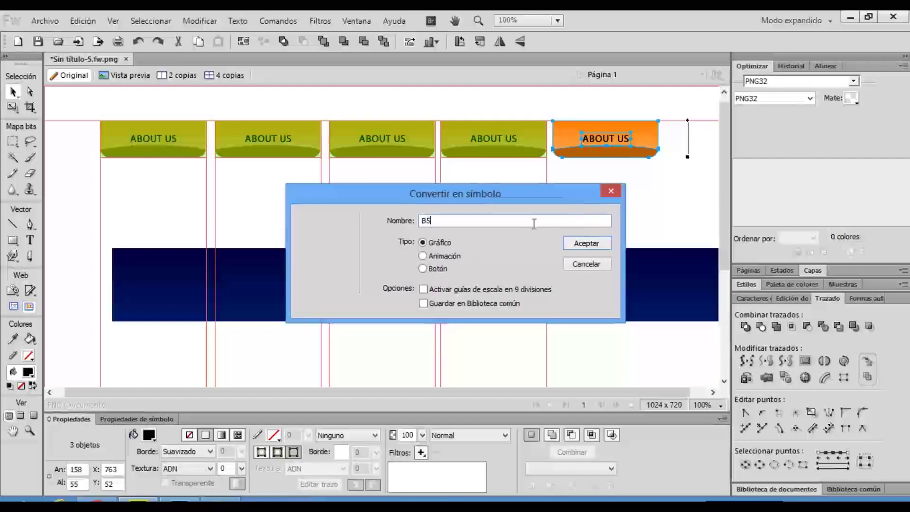
pyautogui.click(448, 269)
pyautogui.click(587, 244)
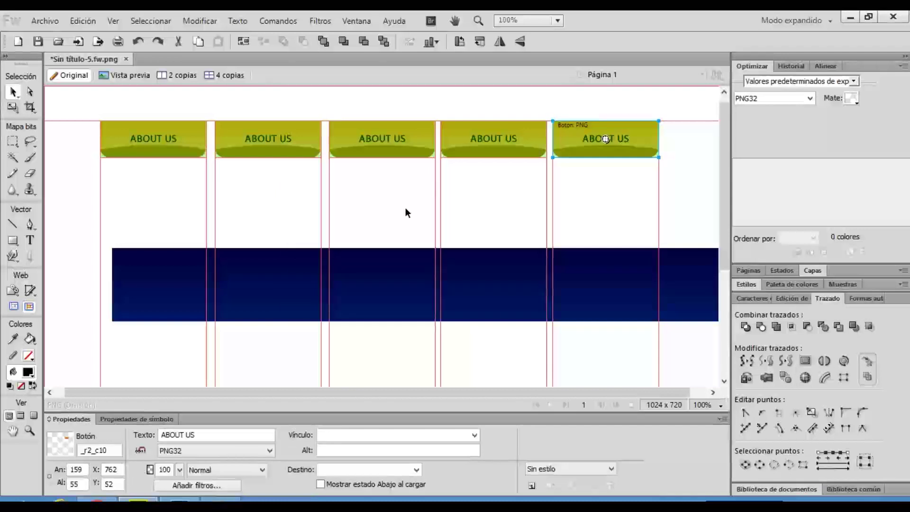
pyautogui.click(353, 209)
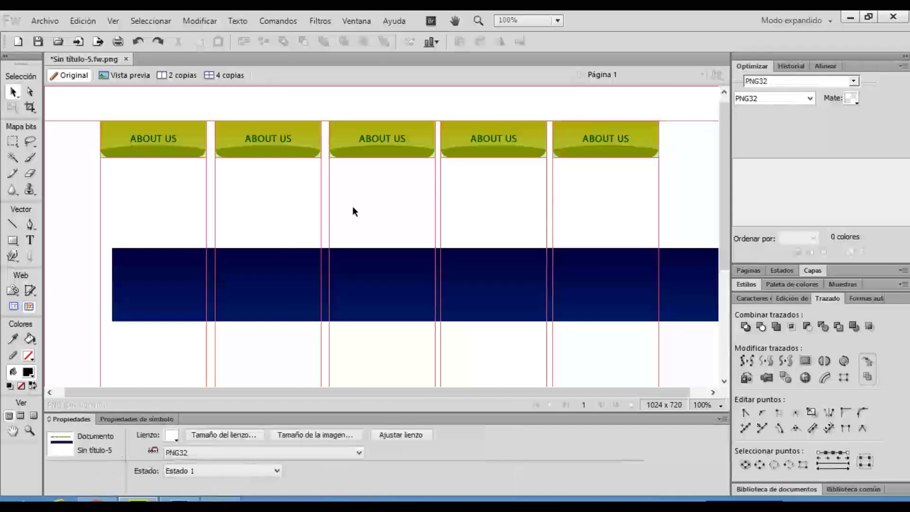
# Step: Change the label inside the second button symbol to PRODUCTS and return to the page
pyautogui.click(256, 144)
pyautogui.doubleClick(257, 143)
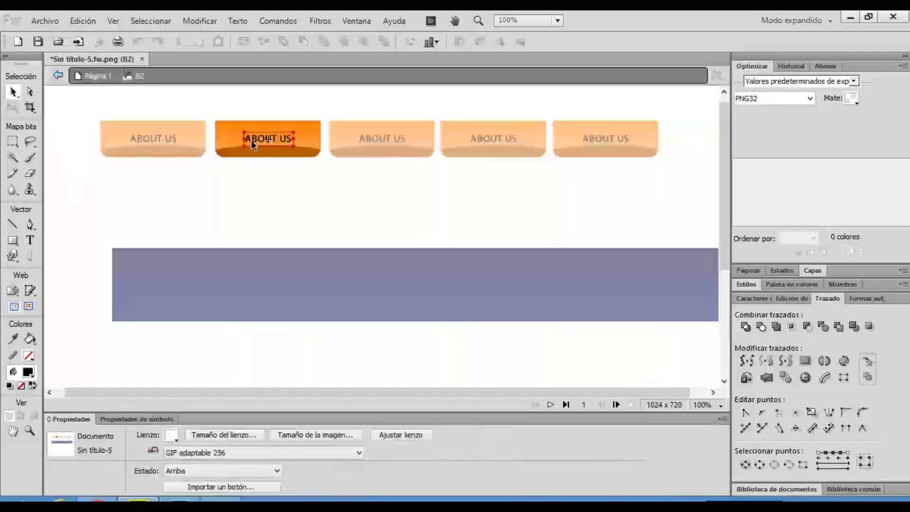
pyautogui.click(252, 145)
pyautogui.doubleClick(252, 144)
pyautogui.hotkey('ctrl', 'a')
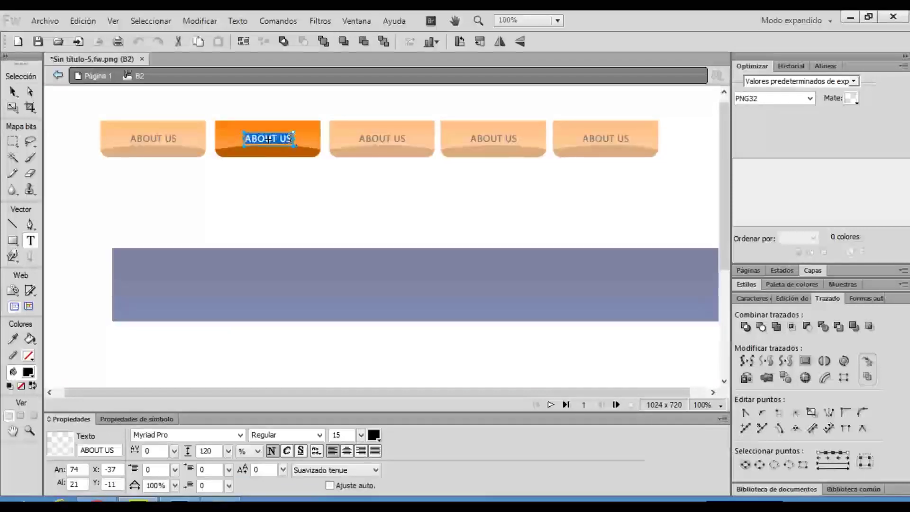
pyautogui.write('PR')
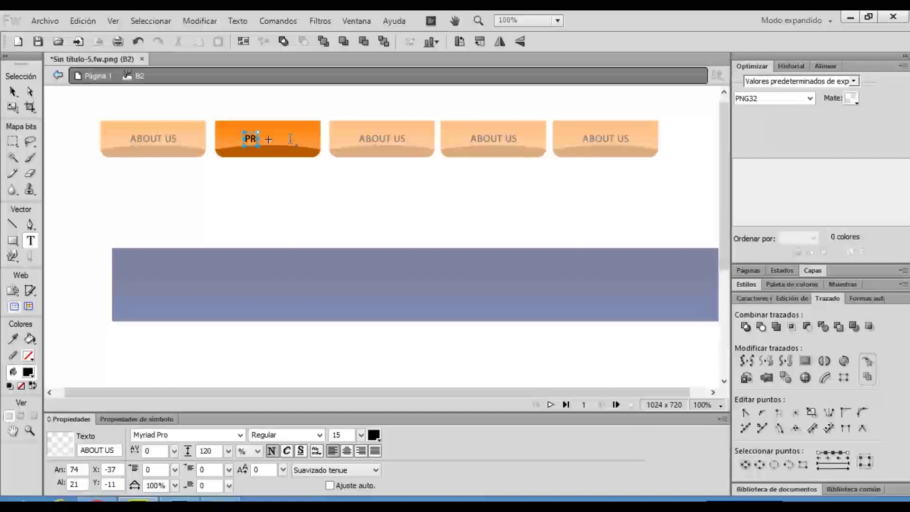
pyautogui.write('ODUCTOS')
pyautogui.press('BackSpace')
pyautogui.press('BackSpace')
pyautogui.write('S')
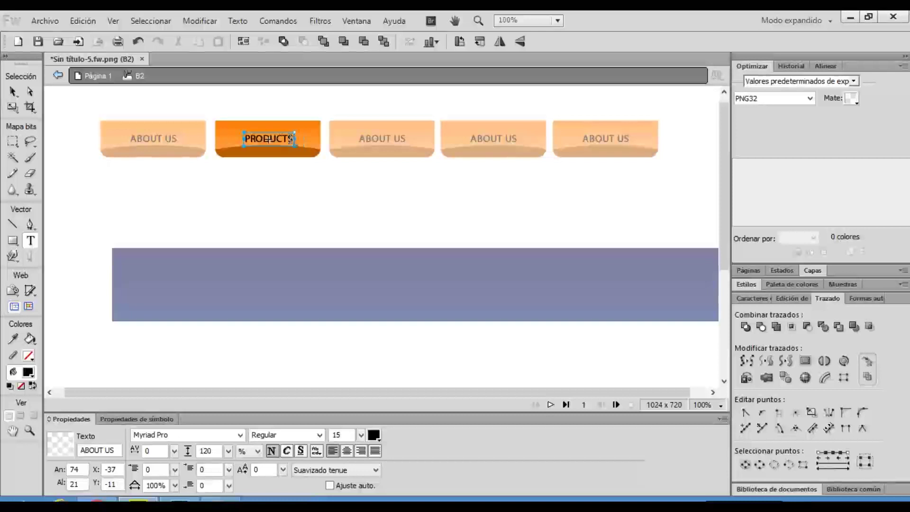
pyautogui.click(57, 75)
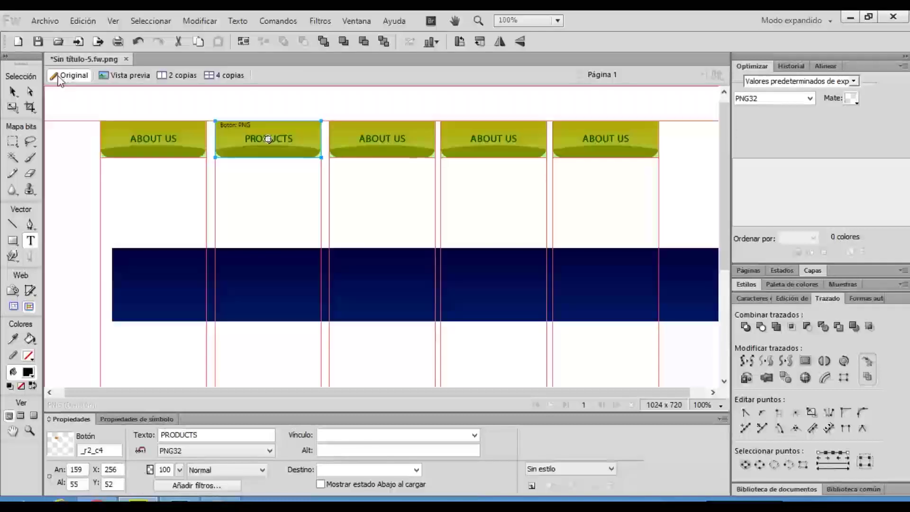
# Step: Change the label inside the third button symbol to SOLUTIONS and return to the page
pyautogui.click(369, 142)
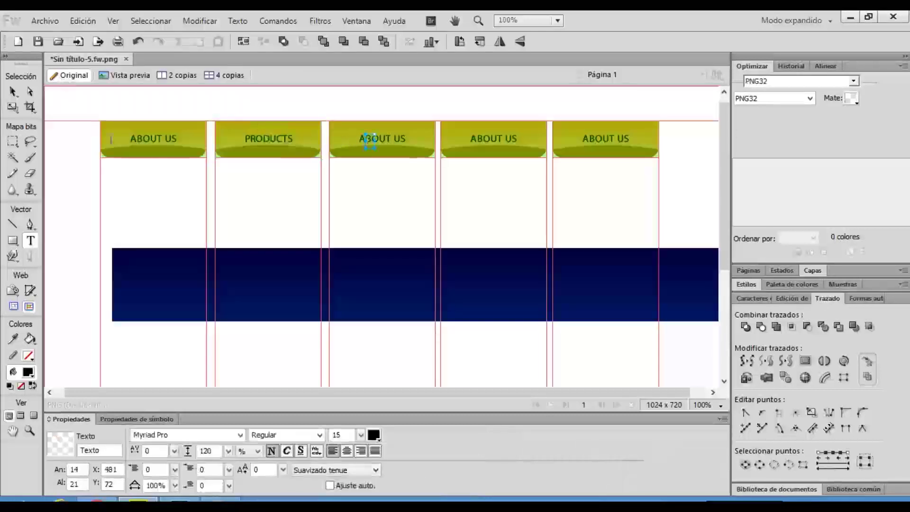
pyautogui.click(13, 91)
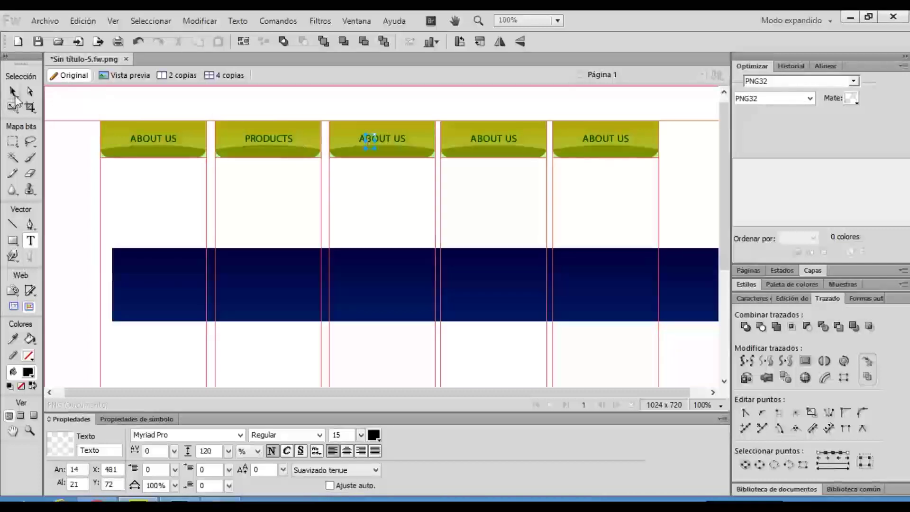
pyautogui.click(380, 142)
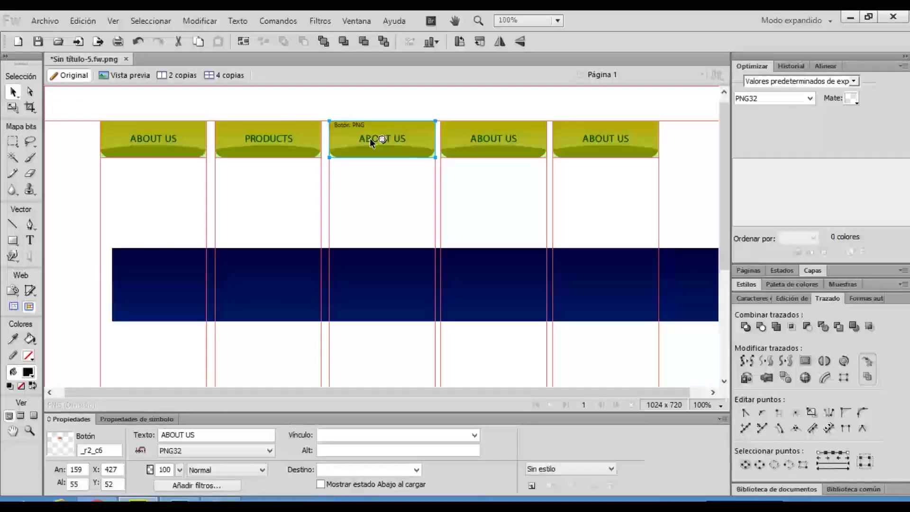
pyautogui.doubleClick(370, 138)
pyautogui.doubleClick(370, 138)
pyautogui.hotkey('ctrl', 'a')
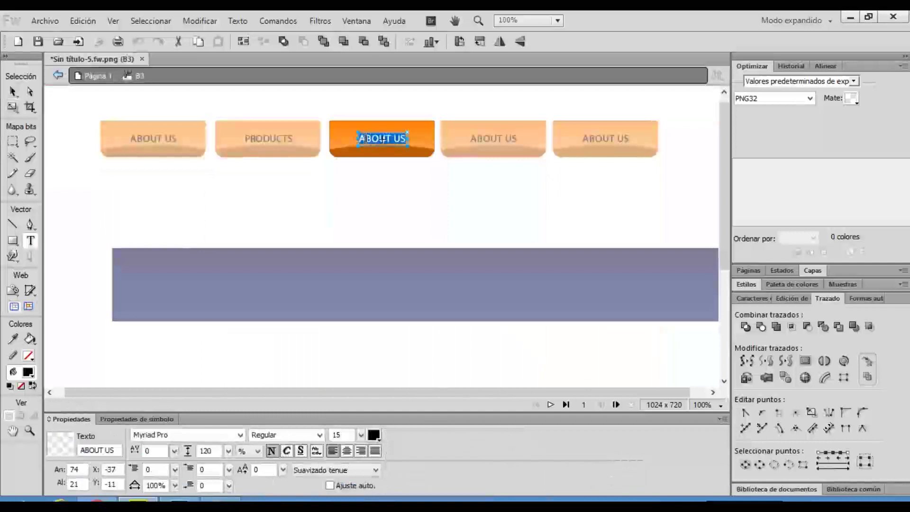
pyautogui.write('SO')
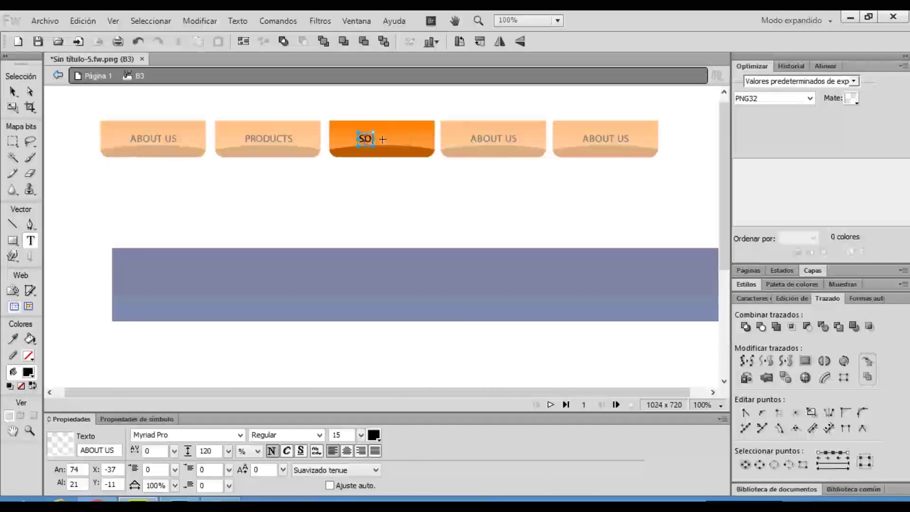
pyautogui.write('LUTIONS')
pyautogui.click(13, 91)
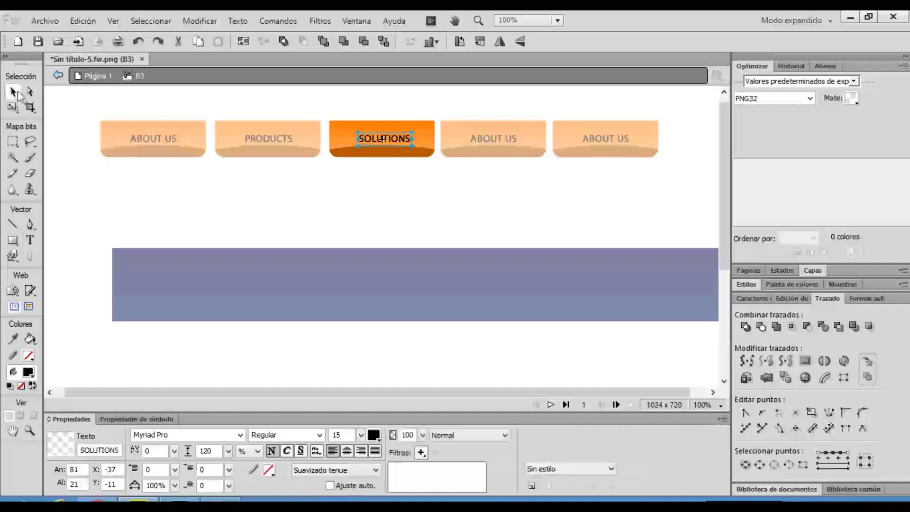
pyautogui.click(56, 77)
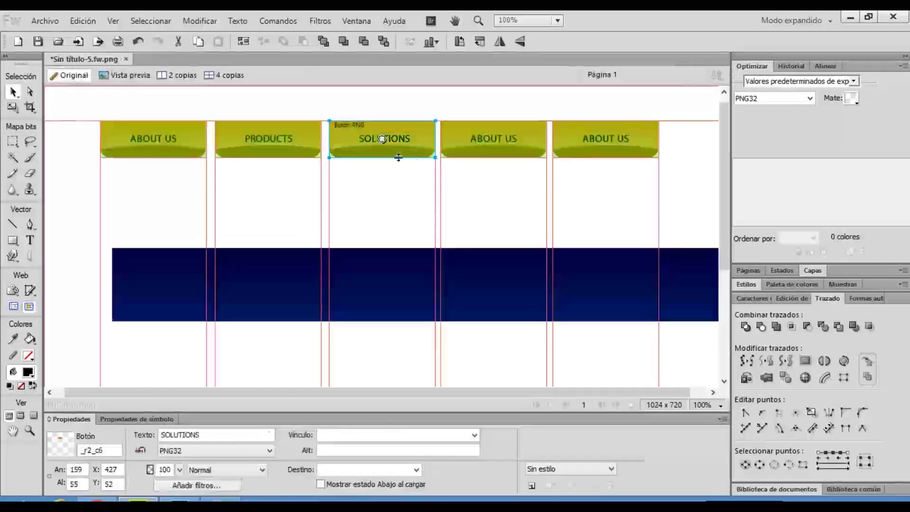
# Step: Change the label inside the fourth button symbol to SERVICES and return to the page
pyautogui.click(476, 145)
pyautogui.doubleClick(476, 145)
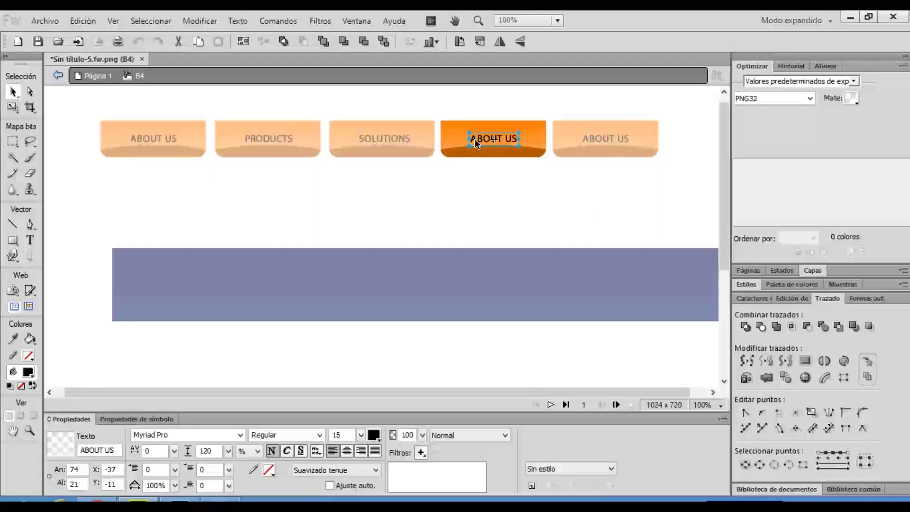
pyautogui.doubleClick(476, 145)
pyautogui.hotkey('ctrl', 'a')
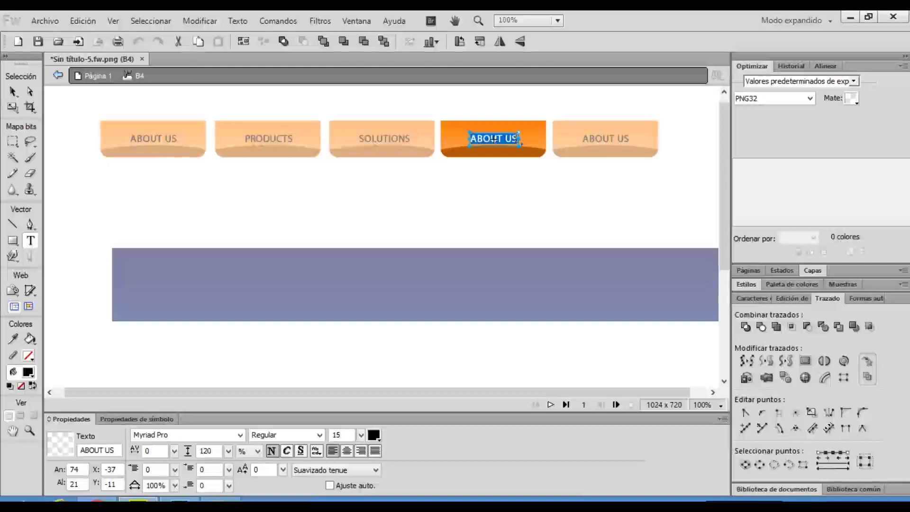
pyautogui.write('SERVICES')
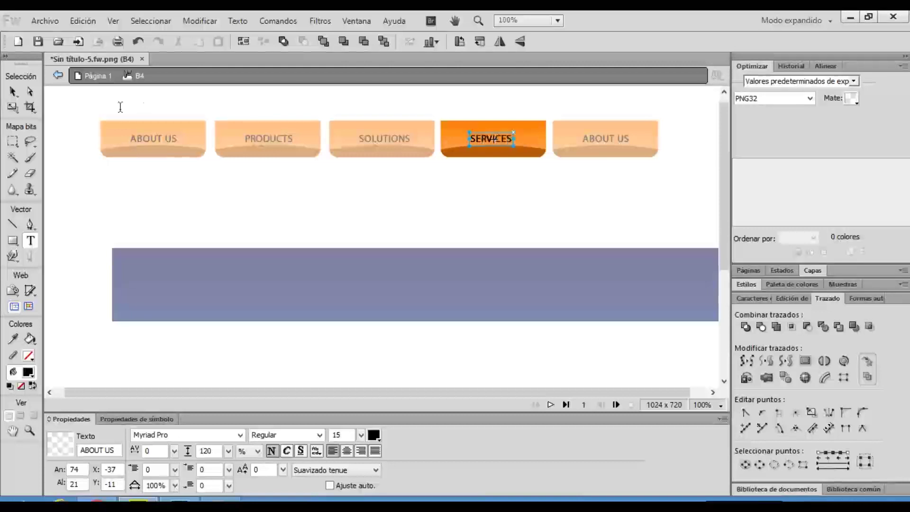
pyautogui.click(13, 92)
pyautogui.click(58, 74)
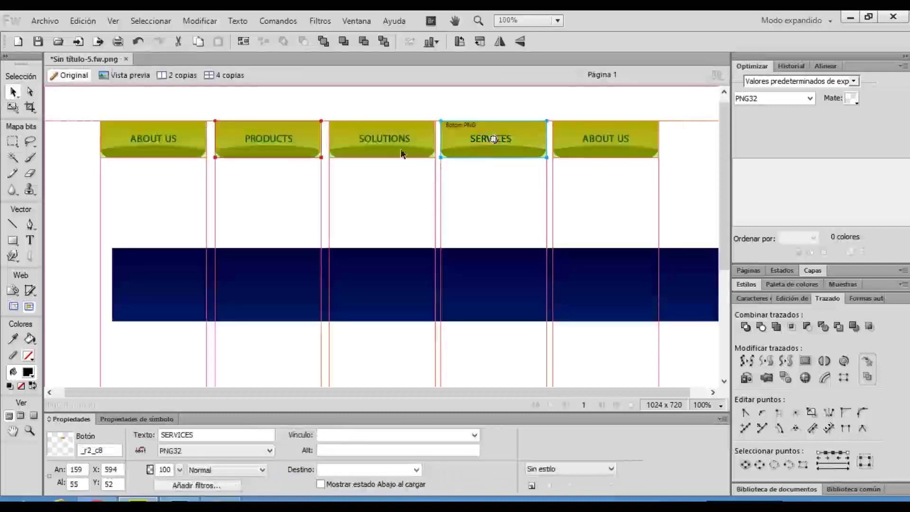
# Step: Change the label inside the fifth button symbol to NEWS
pyautogui.doubleClick(588, 138)
pyautogui.doubleClick(588, 138)
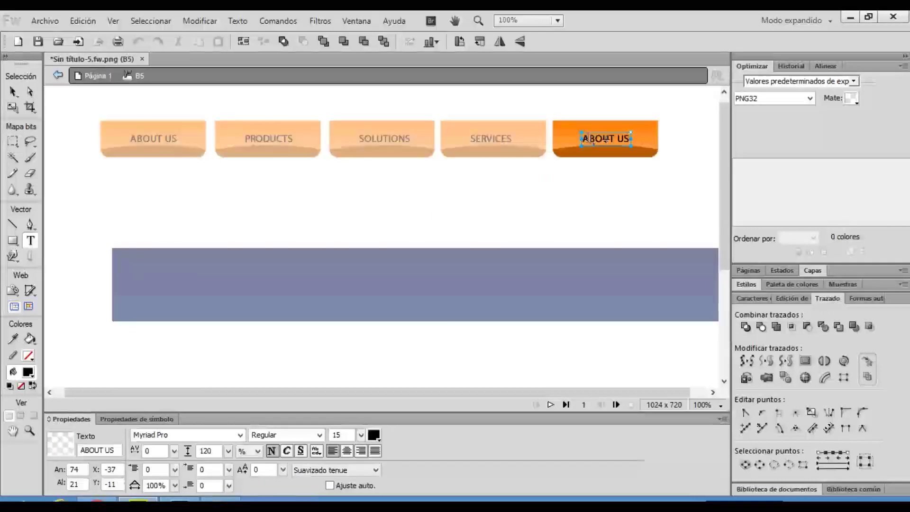
pyautogui.hotkey('ctrl', 'a')
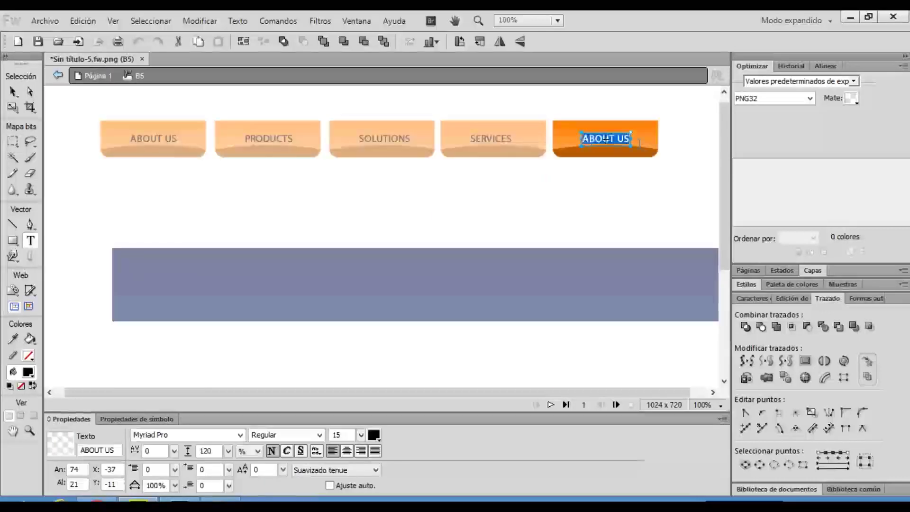
pyautogui.write('NE')
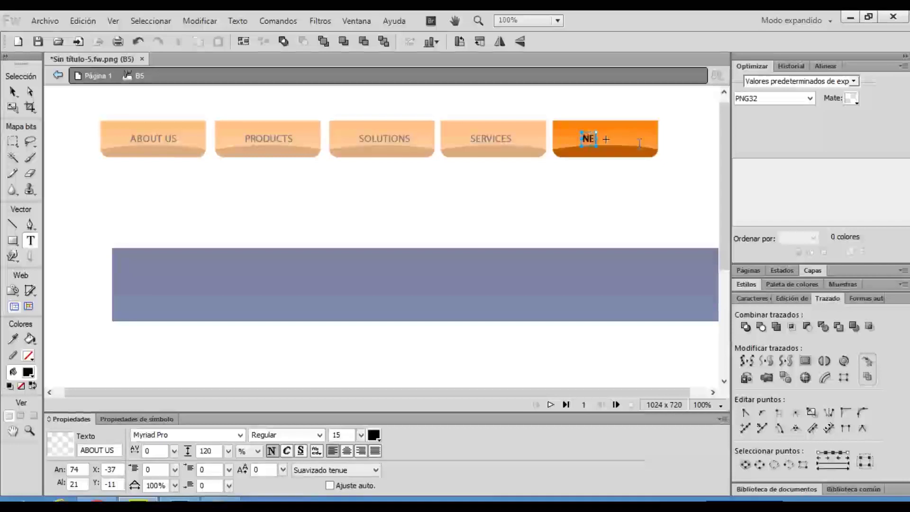
pyautogui.write('WS')
pyautogui.click(13, 91)
# Step: Nudge the NEWS label rightward to about the middle of its button and return to the page
pyautogui.press('Right')
pyautogui.press('Right')
pyautogui.press('Right')
pyautogui.press('Right')
pyautogui.press('Right')
pyautogui.press('Right')
pyautogui.press('Right')
pyautogui.press('Right')
pyautogui.press('Right')
pyautogui.press('Right')
pyautogui.press('Right')
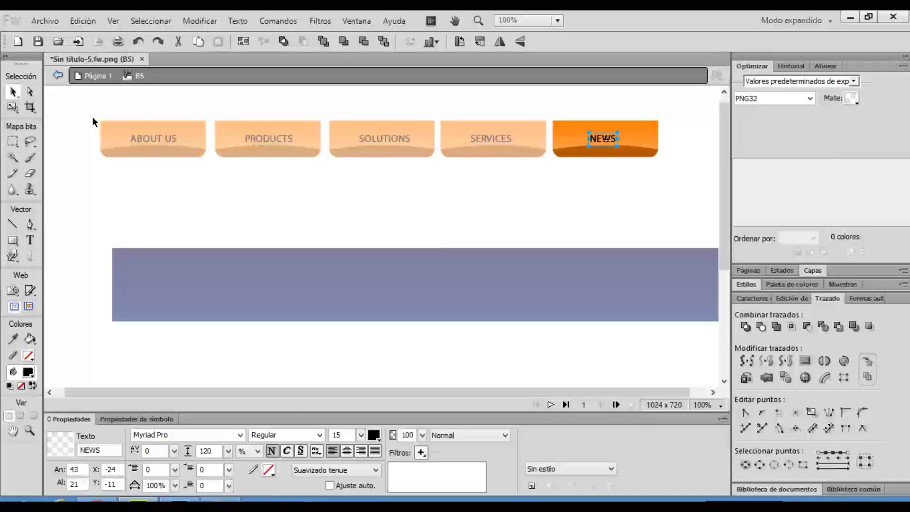
pyautogui.click(58, 75)
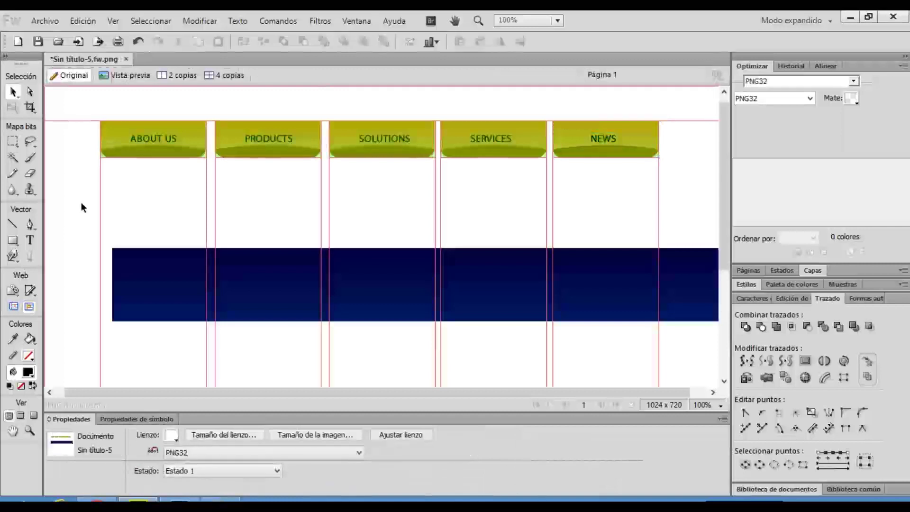
# Step: Open the ABOUT US button symbol and copy all parts of its Arriba state
pyautogui.doubleClick(153, 136)
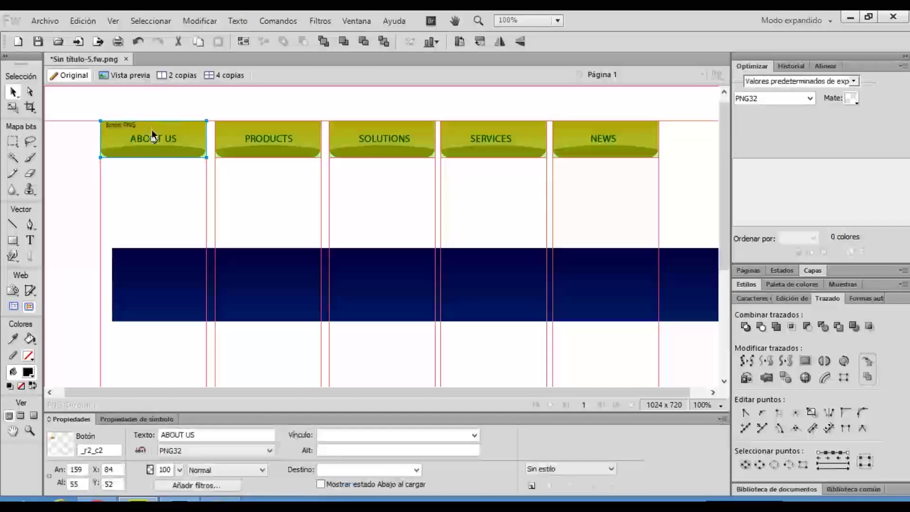
pyautogui.moveTo(156, 103); pyautogui.dragTo(161, 173)
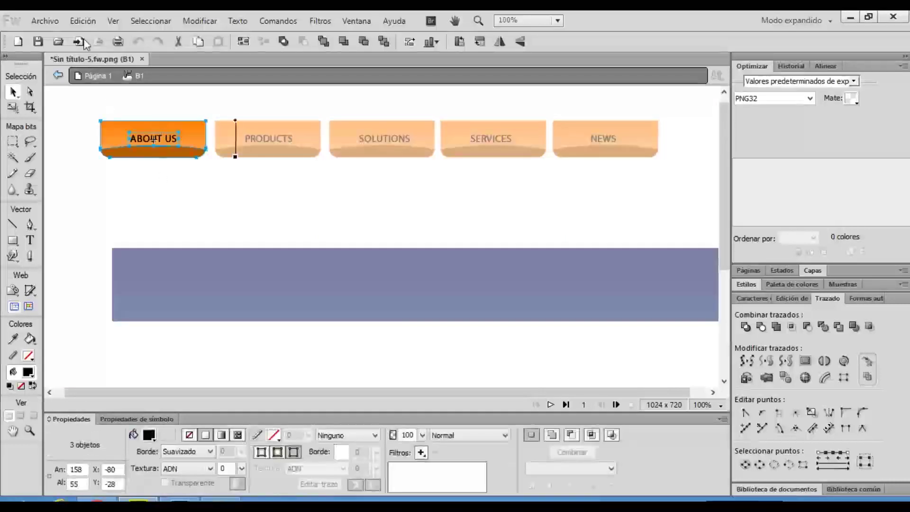
pyautogui.click(80, 21)
pyautogui.click(99, 118)
pyautogui.click(88, 180)
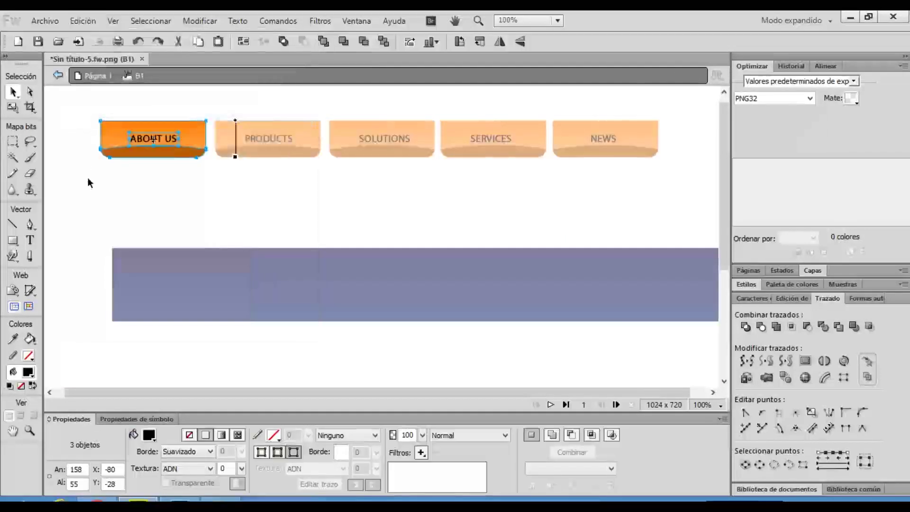
# Step: Switch the B1 symbol to its Sobre state and paste the copied button parts there
pyautogui.click(187, 472)
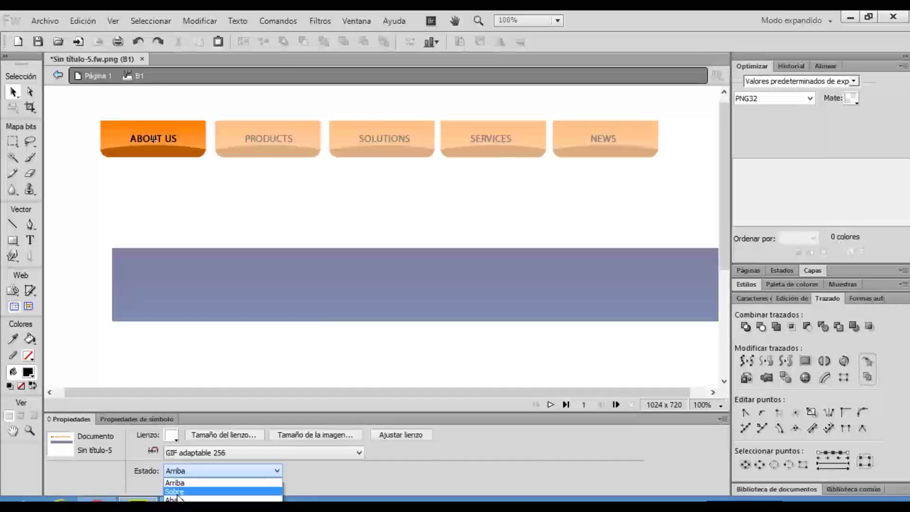
pyautogui.click(181, 487)
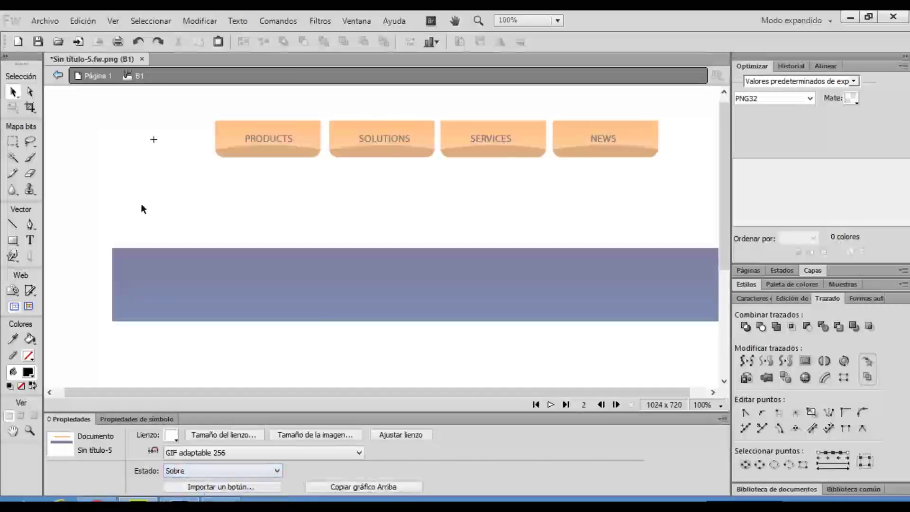
pyautogui.rightClick(133, 180)
pyautogui.click(92, 76)
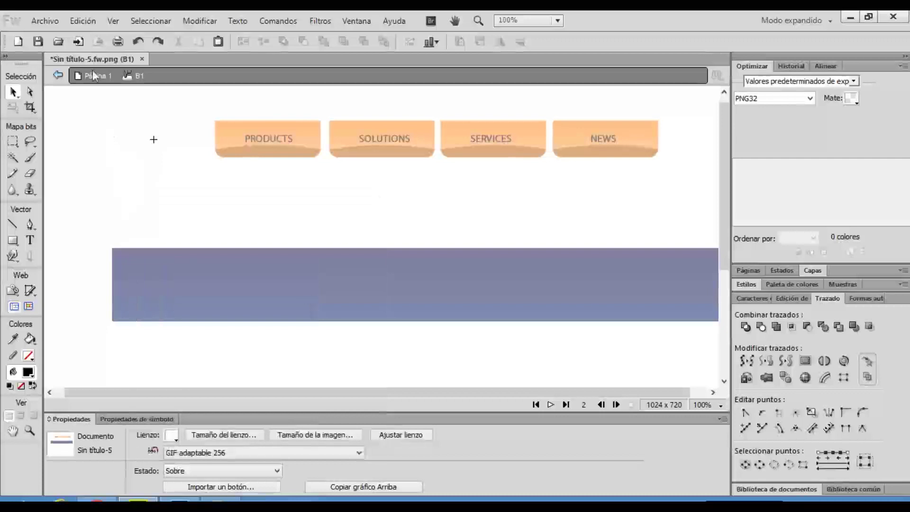
pyautogui.click(90, 22)
pyautogui.click(94, 163)
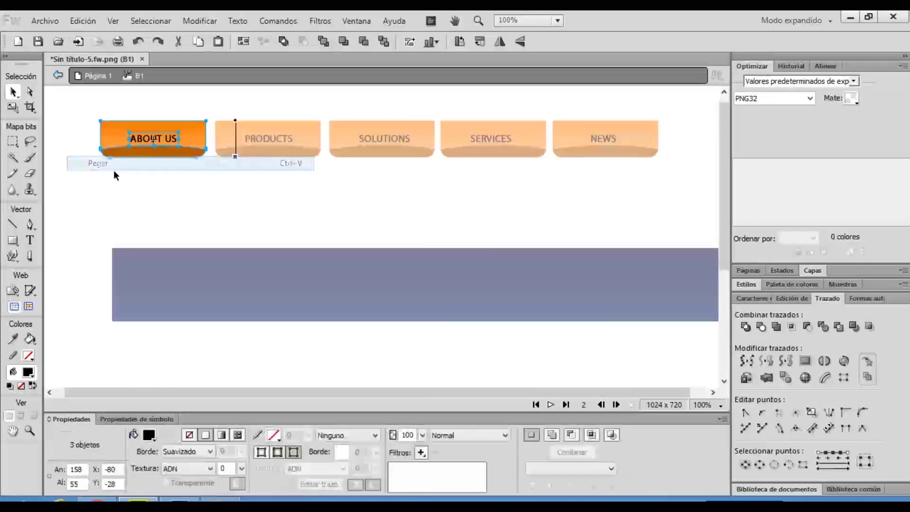
# Step: Recolor the ABOUT US button body's linear gradient in the Sobre state with #646473 at the start and #9797A6 at the end
pyautogui.click(113, 136)
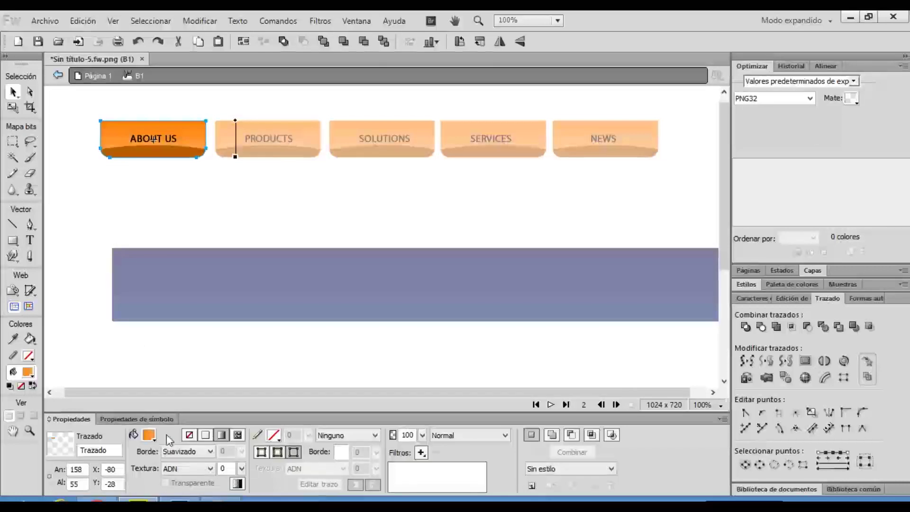
pyautogui.click(154, 437)
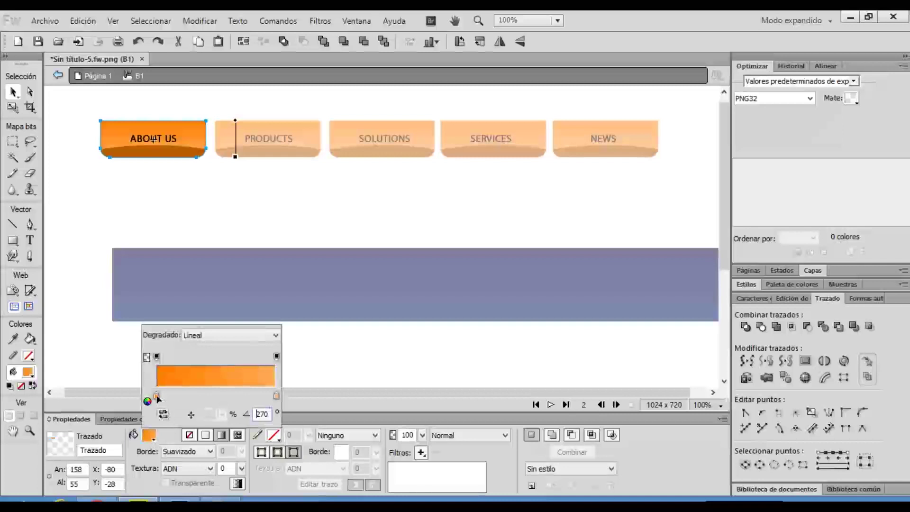
pyautogui.click(157, 397)
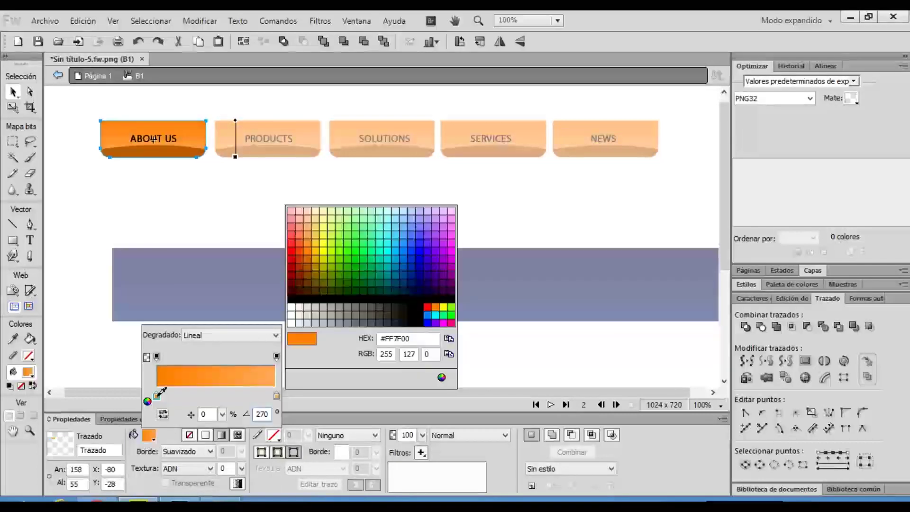
pyautogui.click(363, 323)
pyautogui.click(277, 396)
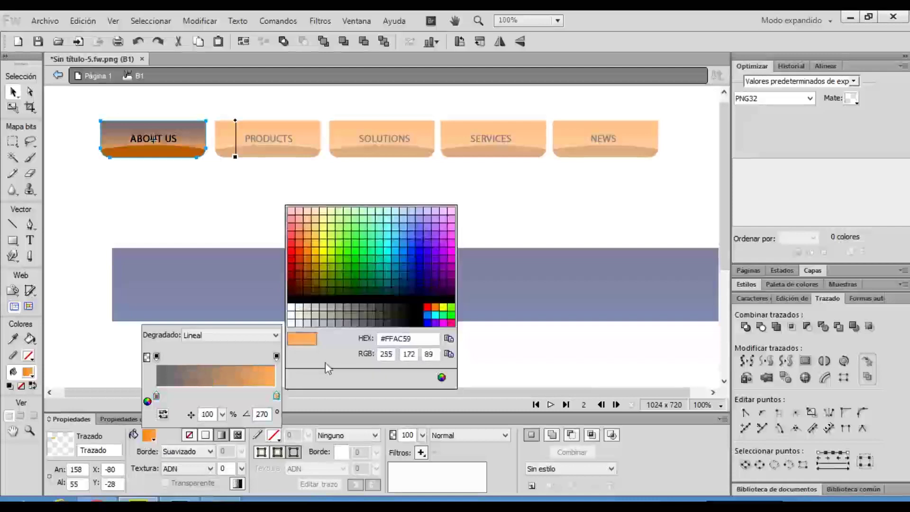
pyautogui.click(344, 319)
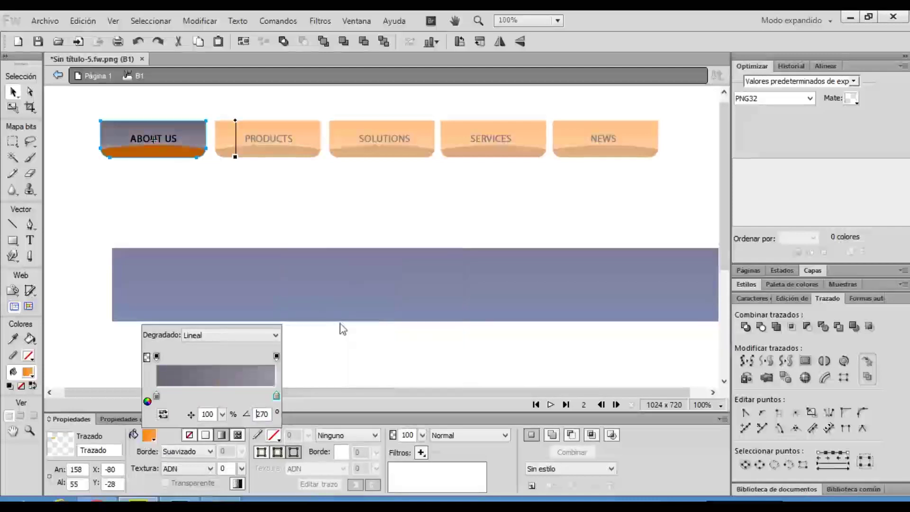
# Step: Lighten both stops of the button body's gradient to paler greys, keeping the end stop the lighter one
pyautogui.click(277, 396)
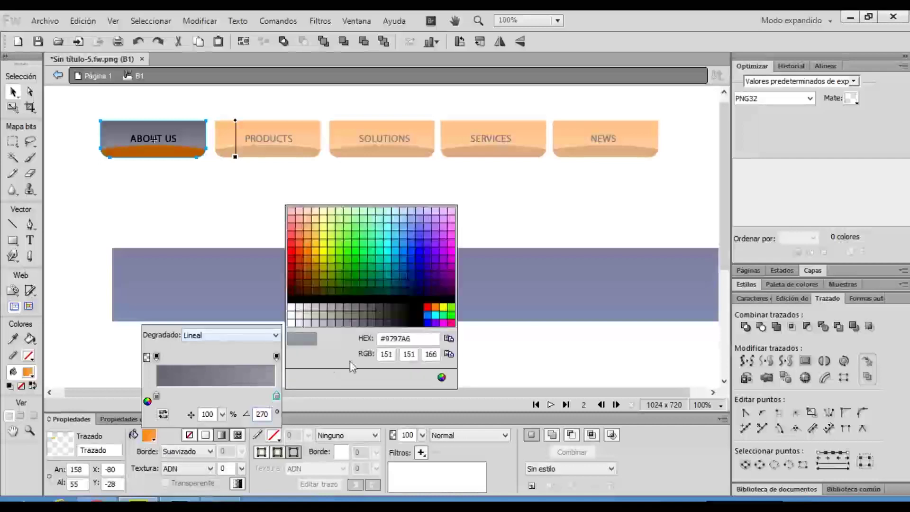
pyautogui.click(344, 320)
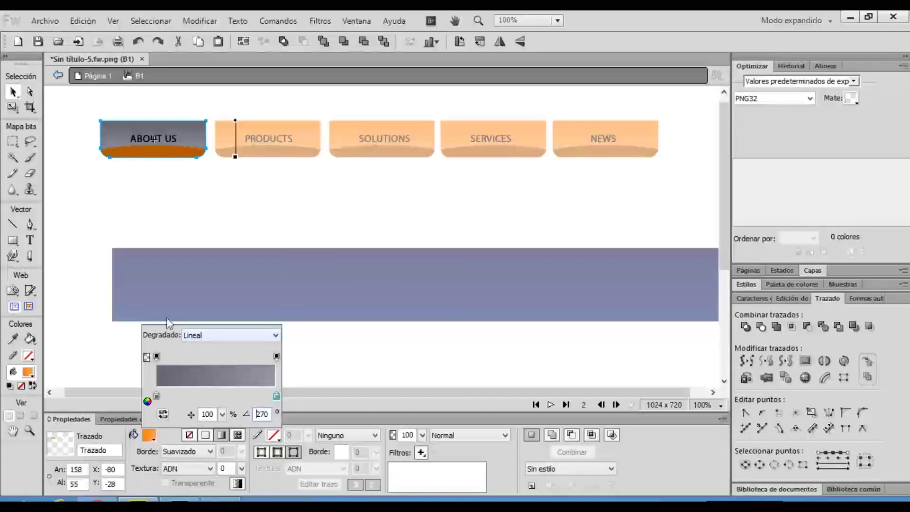
pyautogui.click(156, 396)
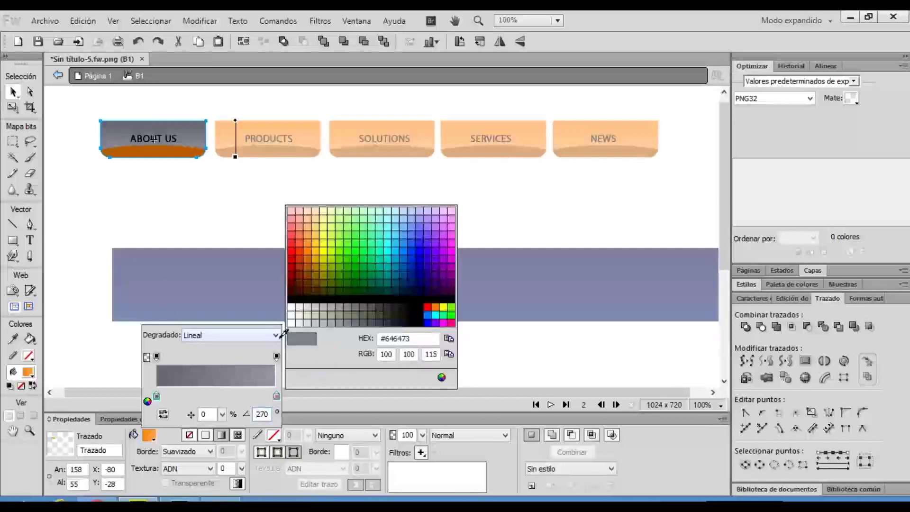
pyautogui.click(338, 322)
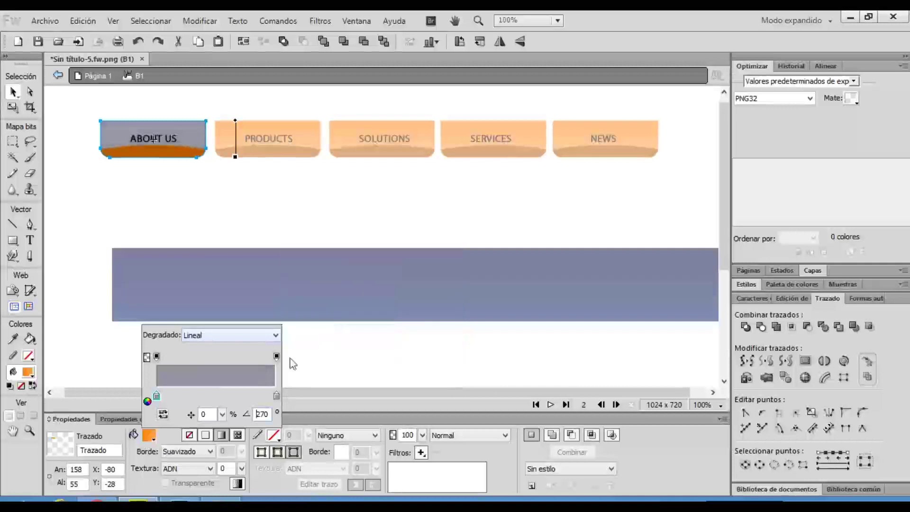
pyautogui.click(277, 397)
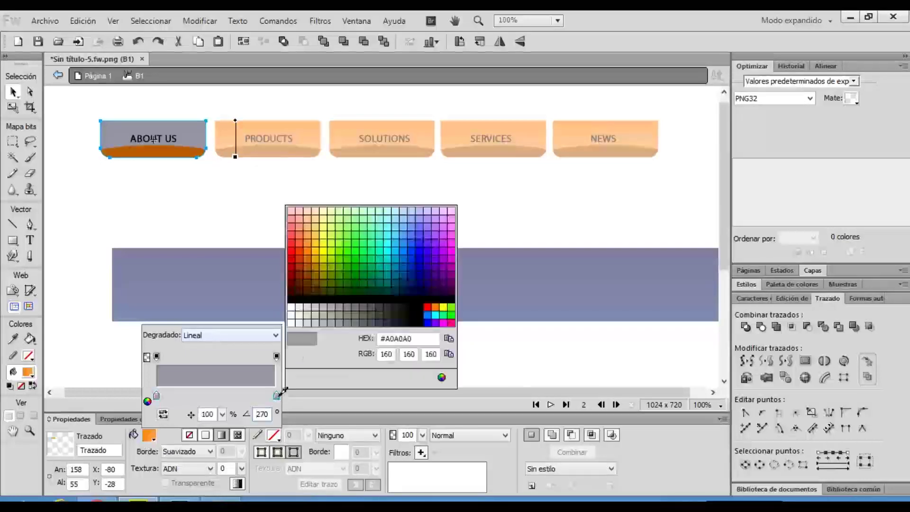
pyautogui.click(315, 331)
pyautogui.click(146, 159)
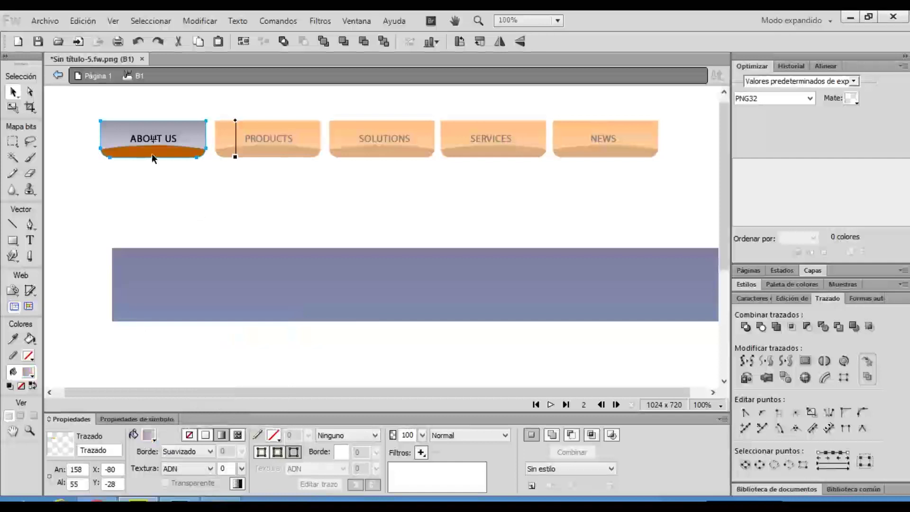
# Step: Fill the curved lower strip of the ABOUT US button with a medium grey, trying darker greys such as #535362 first
pyautogui.click(151, 153)
pyautogui.click(149, 435)
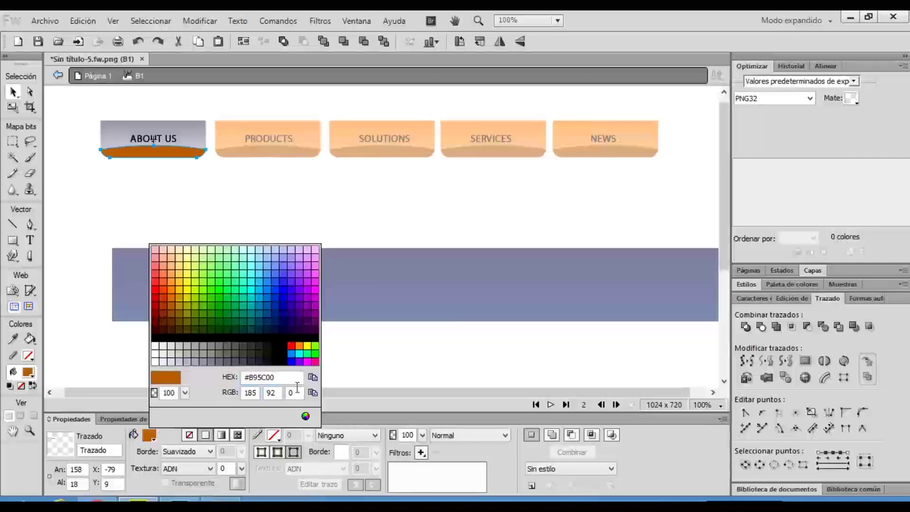
pyautogui.click(256, 359)
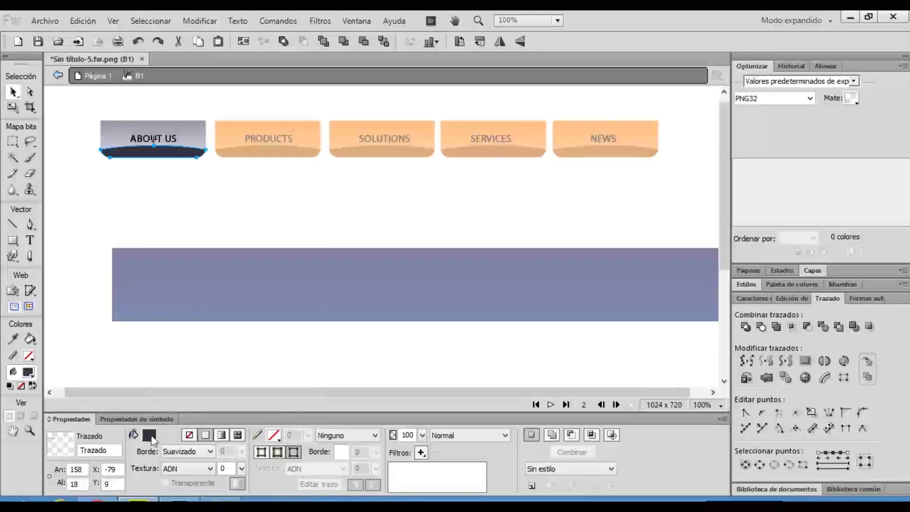
pyautogui.click(149, 436)
pyautogui.click(237, 359)
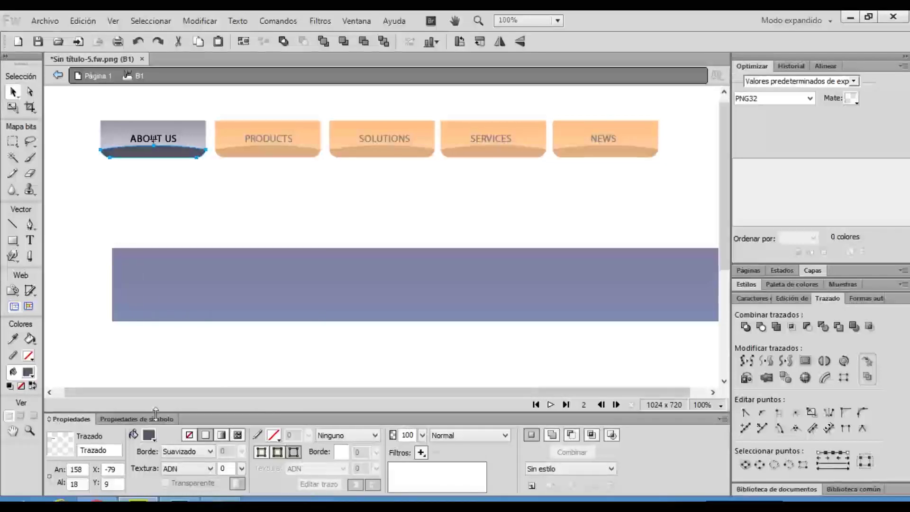
pyautogui.click(152, 434)
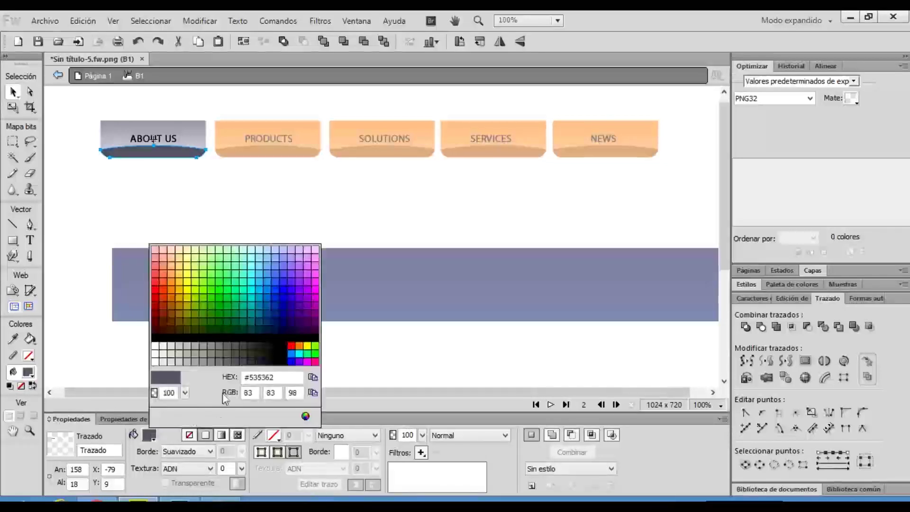
pyautogui.click(214, 359)
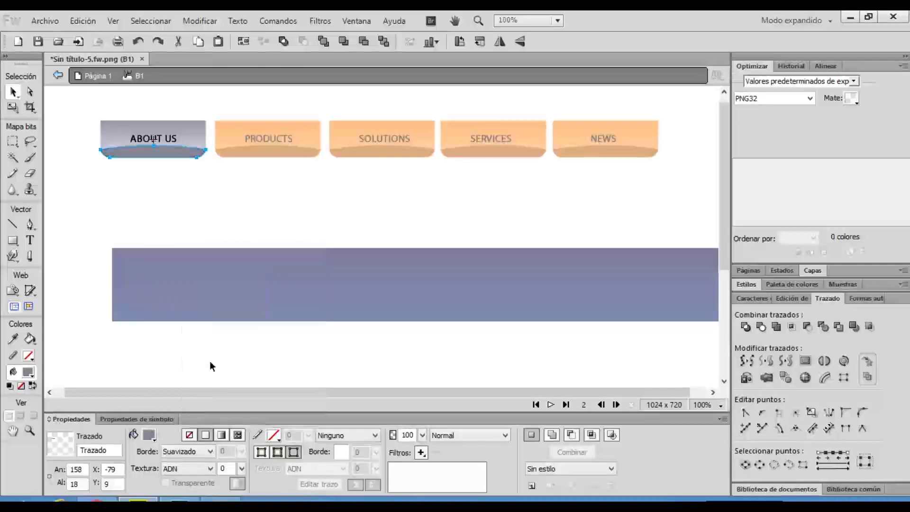
pyautogui.click(183, 199)
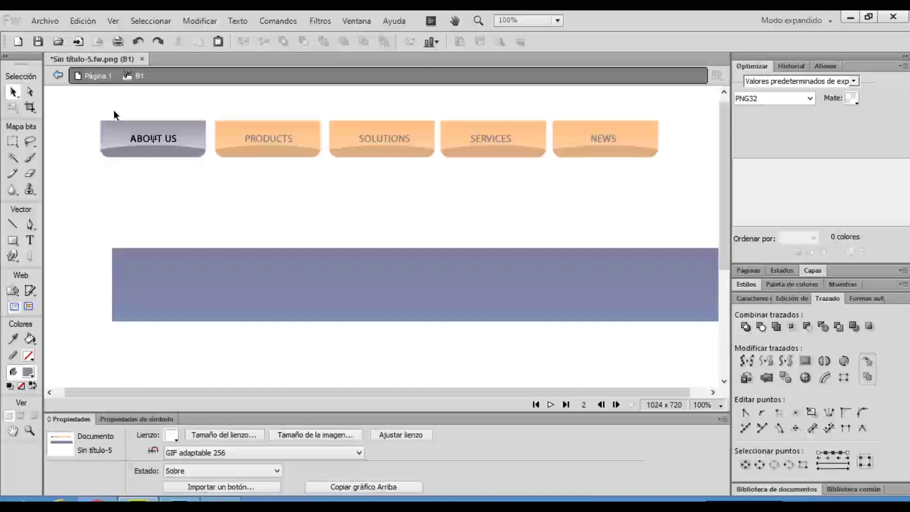
# Step: Copy all three parts of the grey ABOUT US button from its Sobre state and return to the page
pyautogui.click(114, 135)
pyautogui.click(129, 138)
pyautogui.click(141, 108)
pyautogui.moveTo(140, 104); pyautogui.dragTo(130, 164)
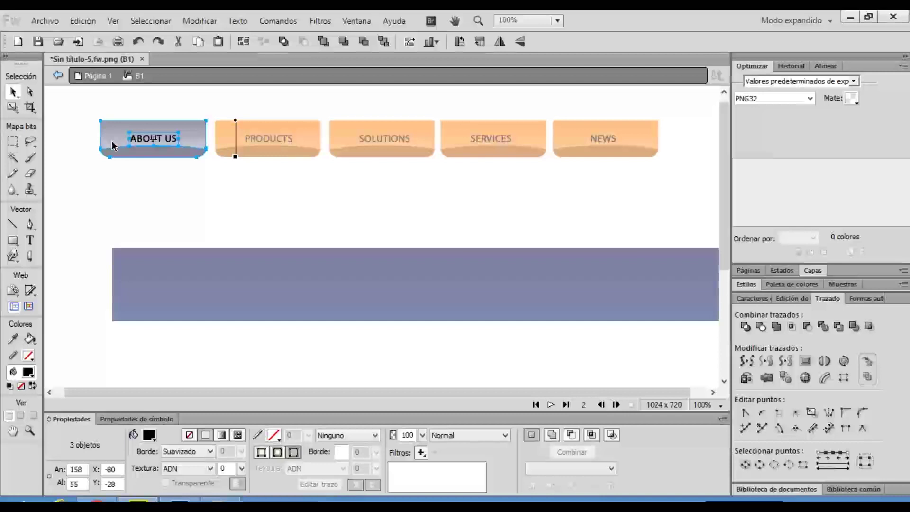
pyautogui.click(83, 20)
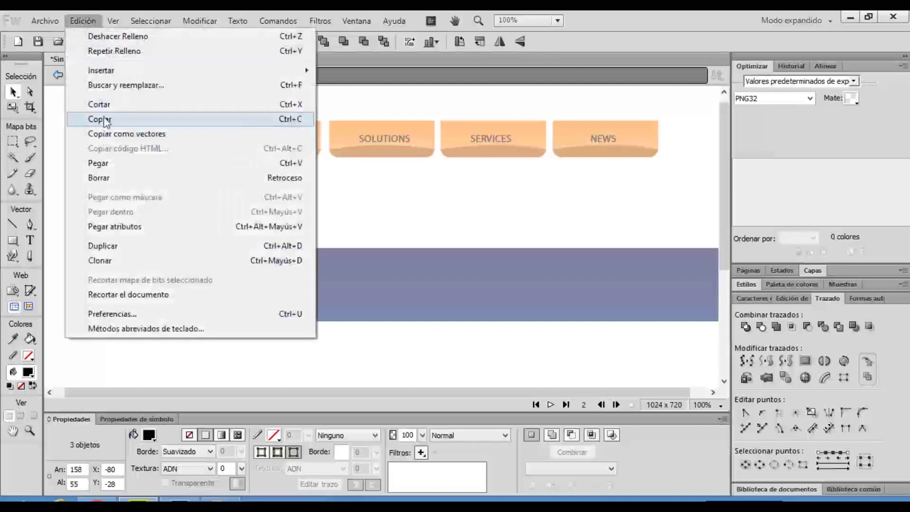
pyautogui.click(97, 119)
pyautogui.click(57, 75)
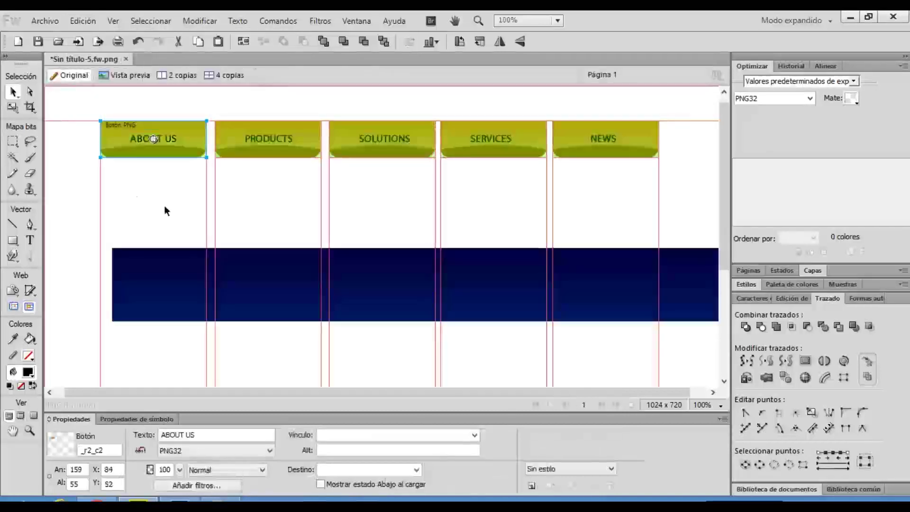
# Step: Open the PRODUCTS button symbol, switch it to the Sobre state and paste the copied grey button parts
pyautogui.click(255, 151)
pyautogui.doubleClick(257, 152)
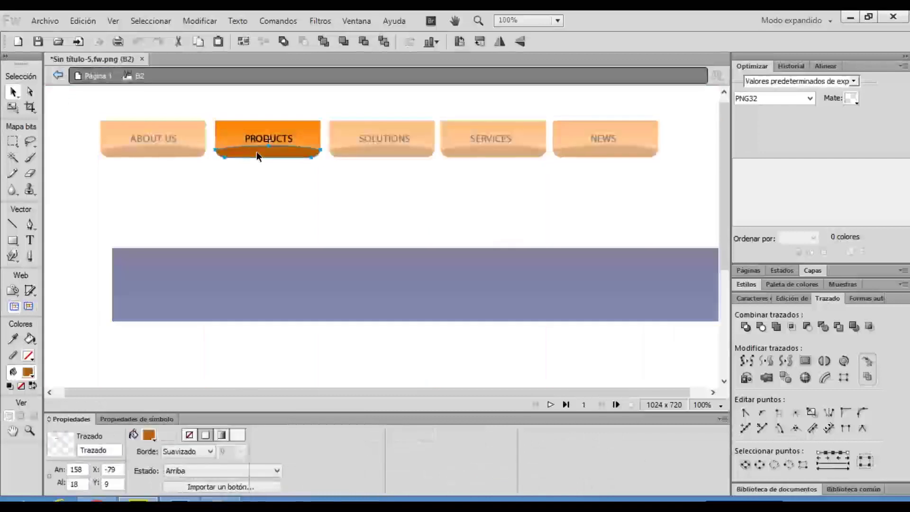
pyautogui.click(256, 178)
pyautogui.click(194, 472)
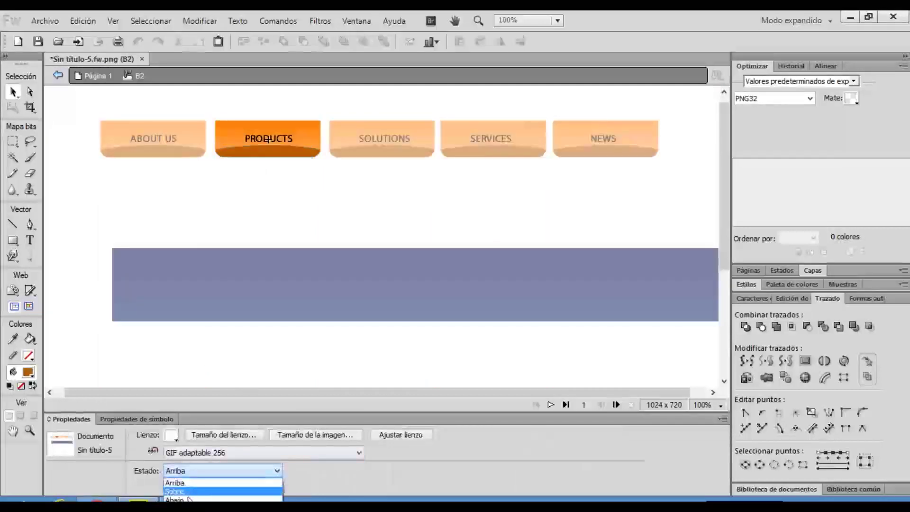
pyautogui.click(188, 492)
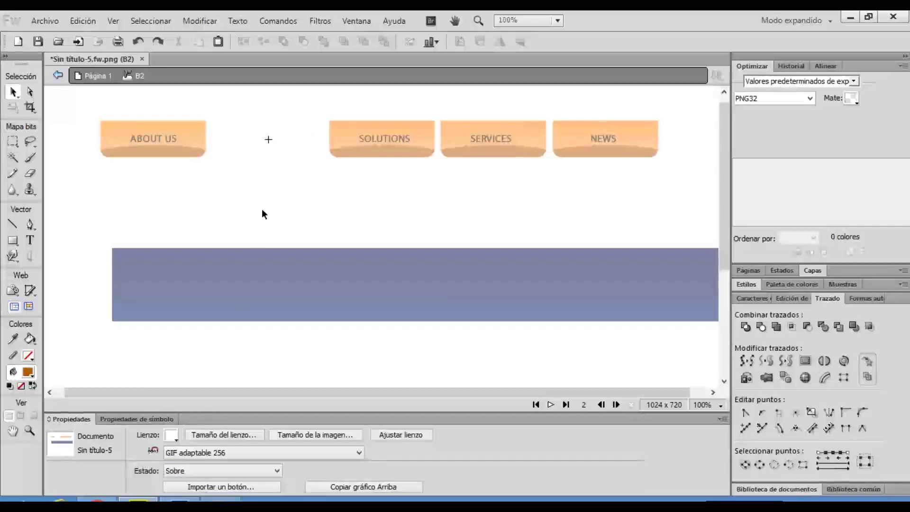
pyautogui.hotkey('ctrl', 'v')
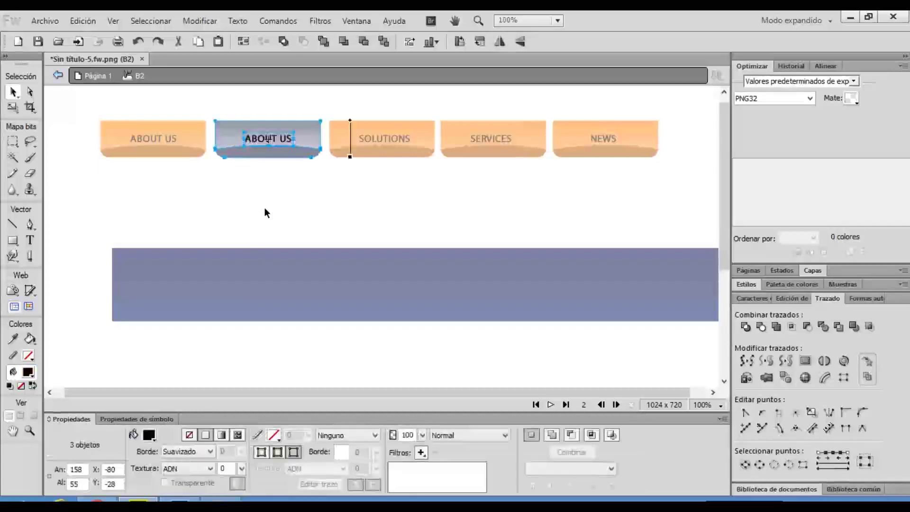
# Step: Change the pasted button's label to PRODUCTS in the Sobre state and return to the page with nothing selected
pyautogui.click(265, 182)
pyautogui.doubleClick(249, 141)
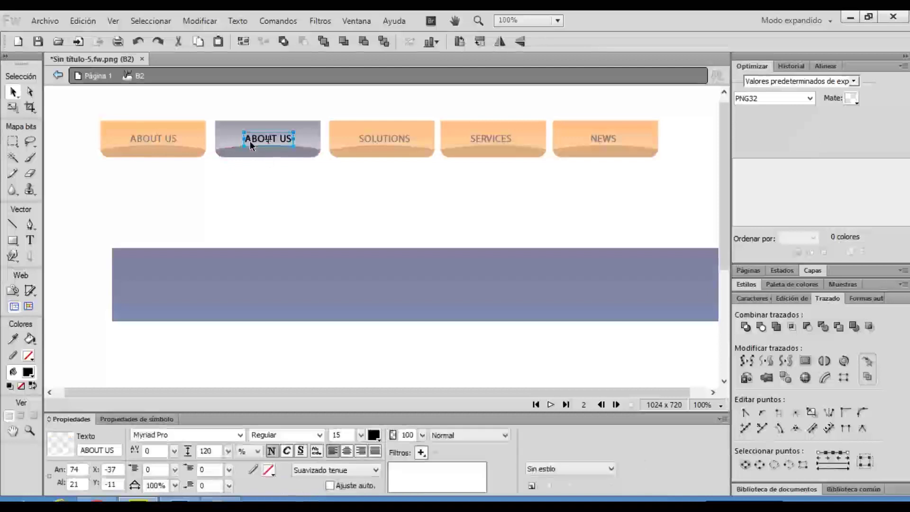
pyautogui.moveTo(250, 141); pyautogui.dragTo(297, 141)
pyautogui.press('BackSpace')
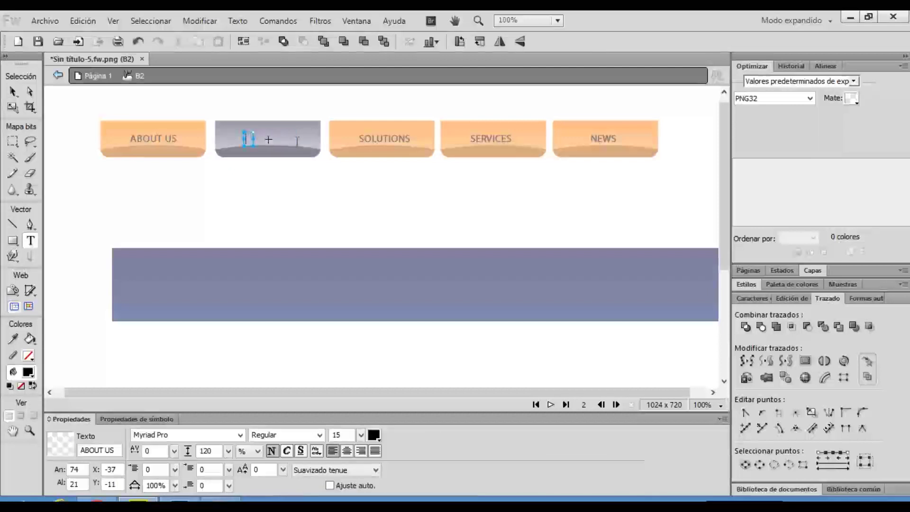
pyautogui.write('PRODUCTS')
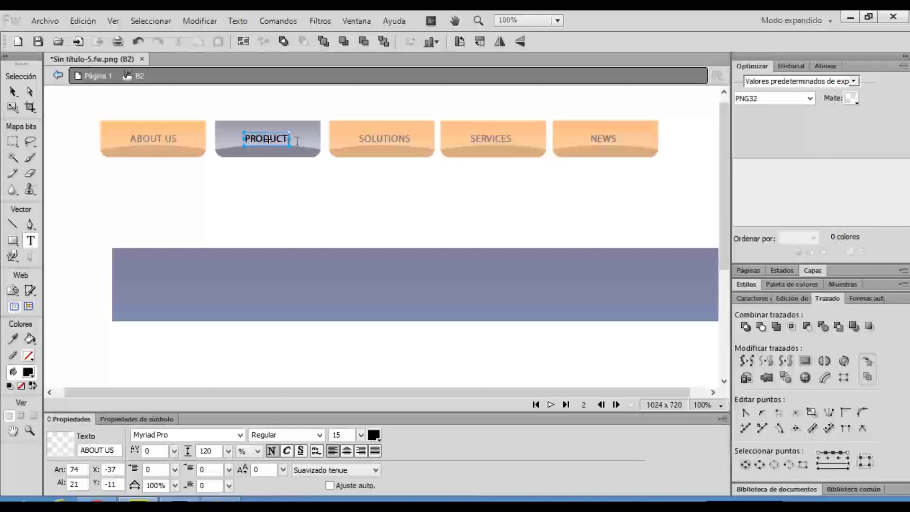
pyautogui.click(58, 75)
pyautogui.click(301, 199)
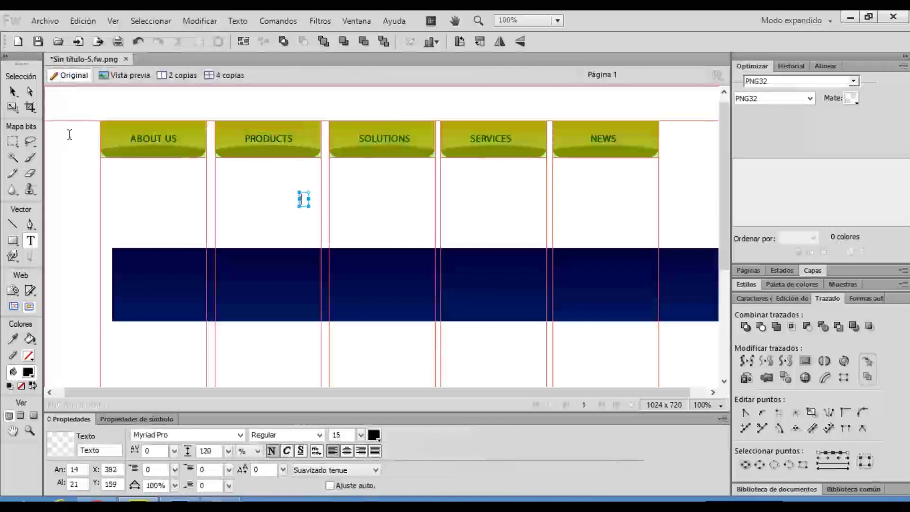
pyautogui.press('Escape')
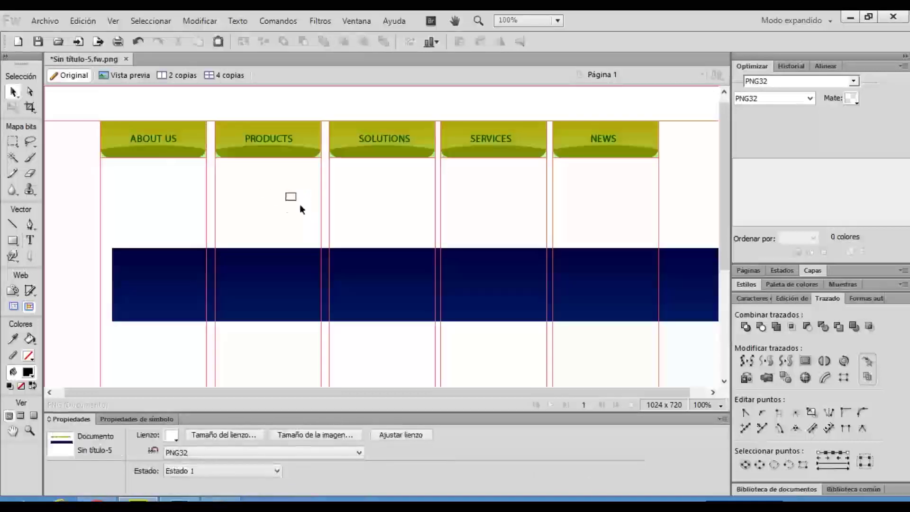
# Step: Open the SOLUTIONS button symbol, switch it to the Sobre state and paste the copied grey button parts
pyautogui.doubleClick(346, 152)
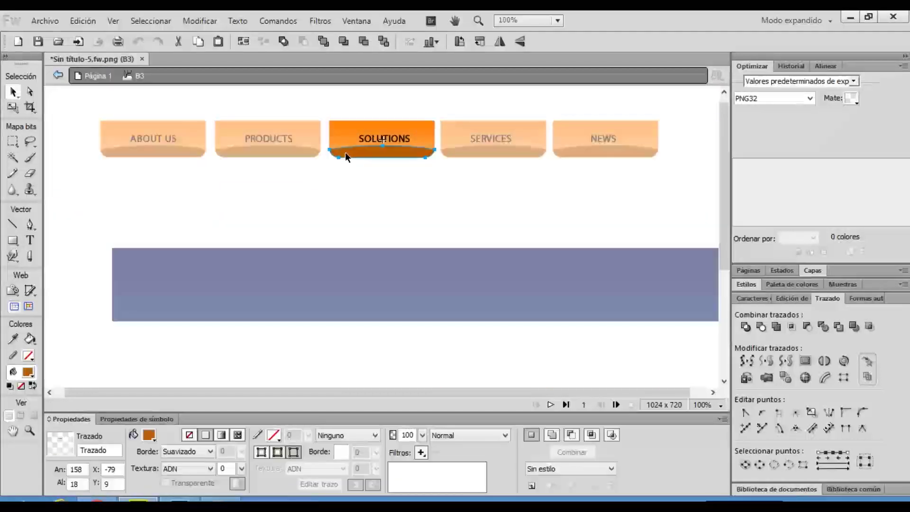
pyautogui.click(343, 193)
pyautogui.click(203, 472)
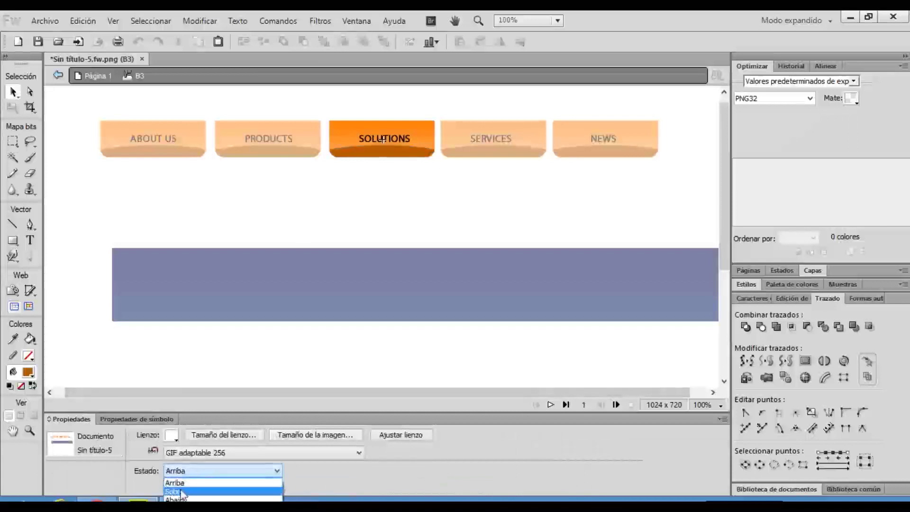
pyautogui.click(179, 492)
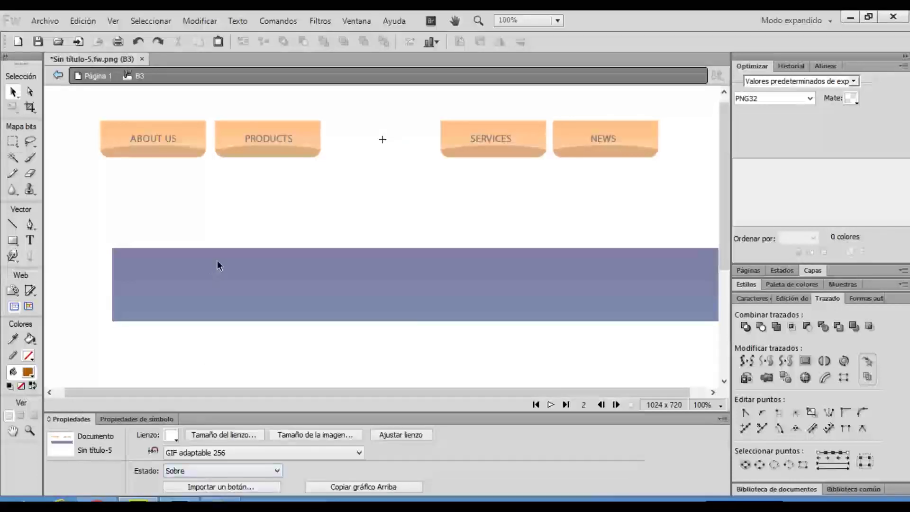
pyautogui.hotkey('ctrl', 'v')
# Step: Change the pasted button's label to SOLUTIONS in the Sobre state and return to the page
pyautogui.click(362, 190)
pyautogui.doubleClick(368, 138)
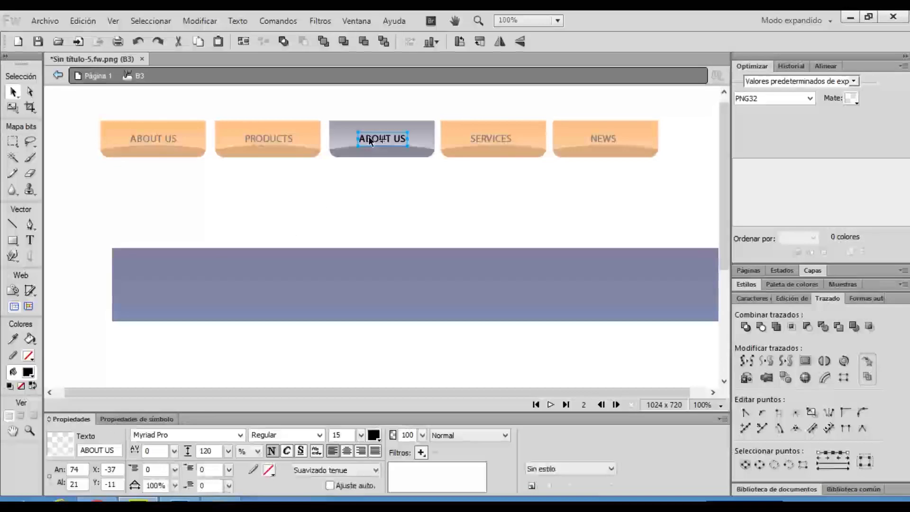
pyautogui.hotkey('shift', 'Right')
pyautogui.hotkey('shift', 'Right')
pyautogui.hotkey('shift', 'Right')
pyautogui.hotkey('shift', 'Right')
pyautogui.hotkey('shift', 'Right')
pyautogui.hotkey('shift', 'Right')
pyautogui.hotkey('shift', 'Right')
pyautogui.hotkey('shift', 'Right')
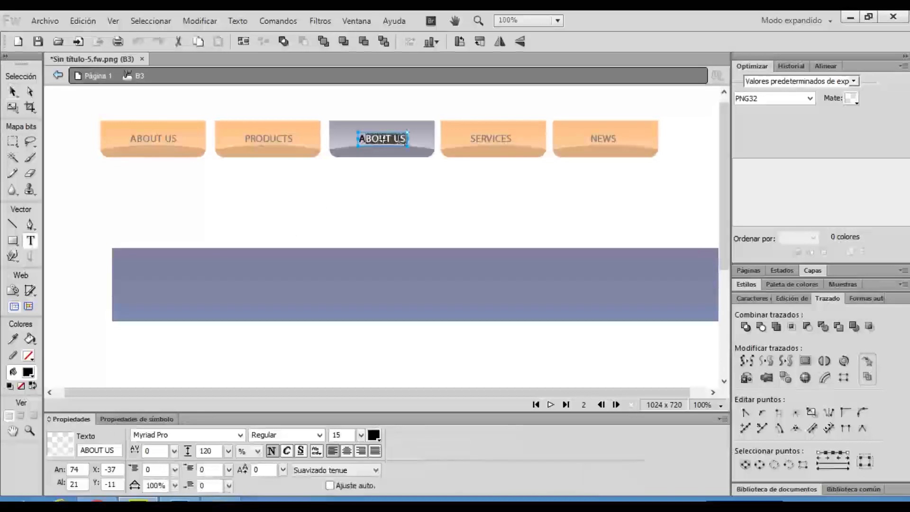
pyautogui.press('BackSpace')
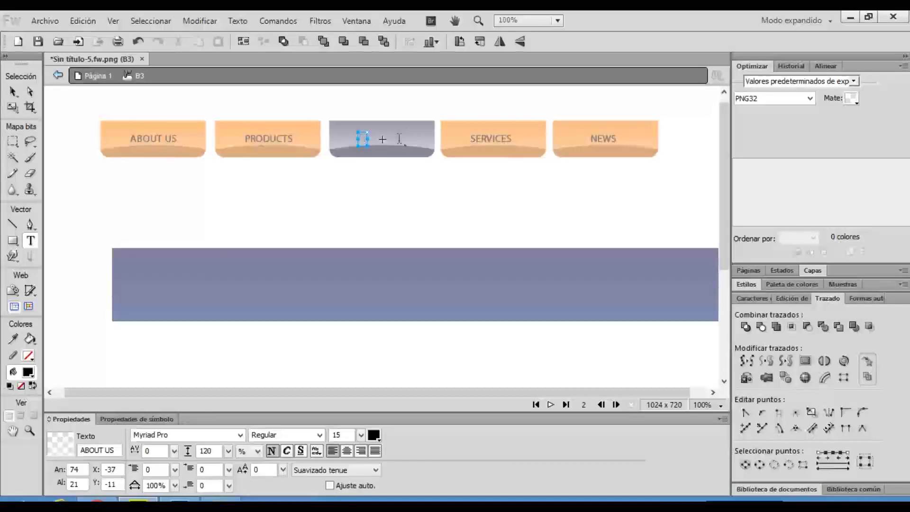
pyautogui.write('SOLUTIONS')
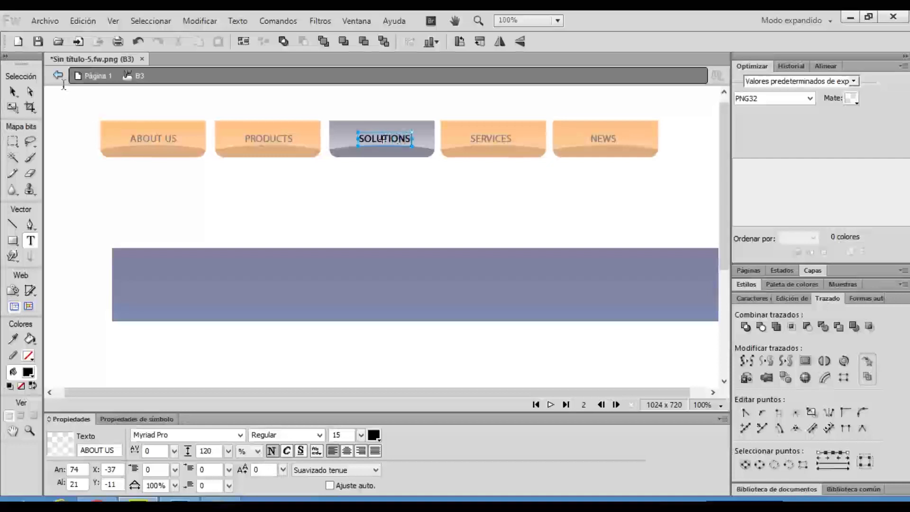
pyautogui.click(58, 76)
pyautogui.click(12, 92)
# Step: Open the SERVICES button symbol, switch it to the Sobre state and paste the copied grey button parts
pyautogui.click(466, 139)
pyautogui.doubleClick(467, 137)
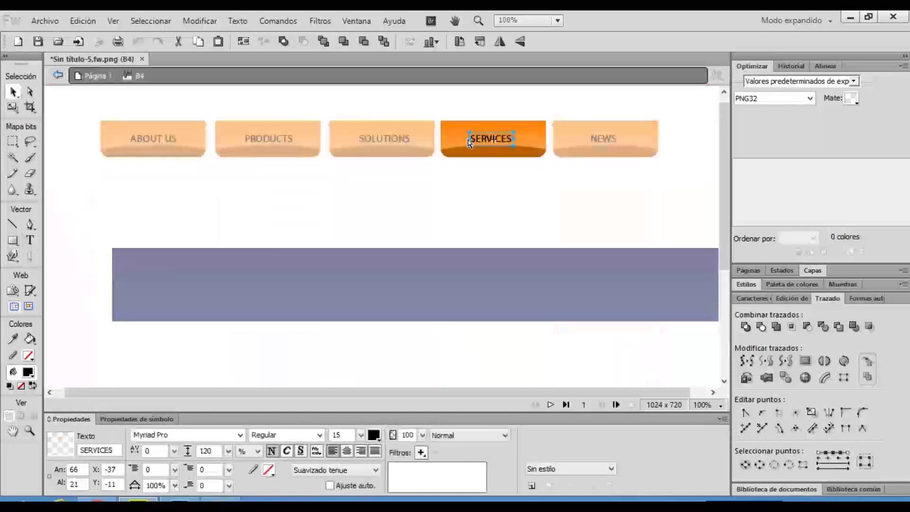
pyautogui.click(448, 186)
pyautogui.click(198, 472)
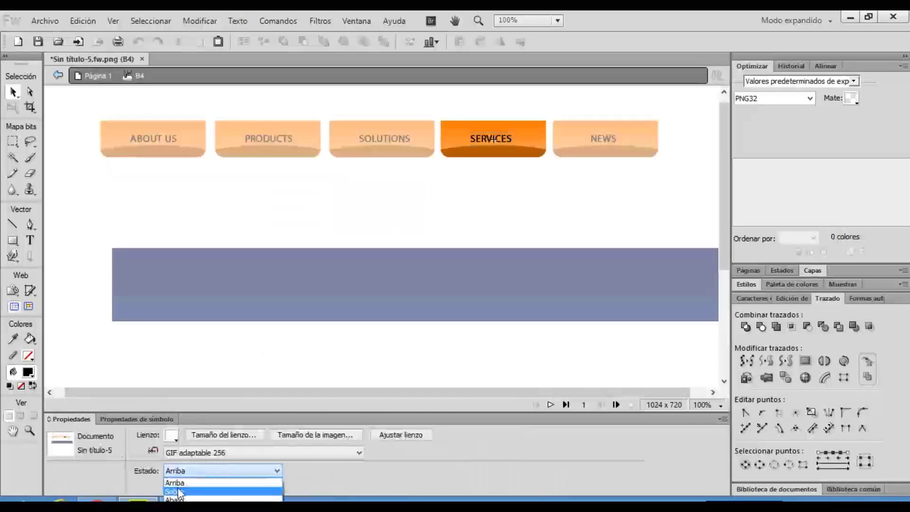
pyautogui.click(199, 487)
pyautogui.hotkey('ctrl', 'v')
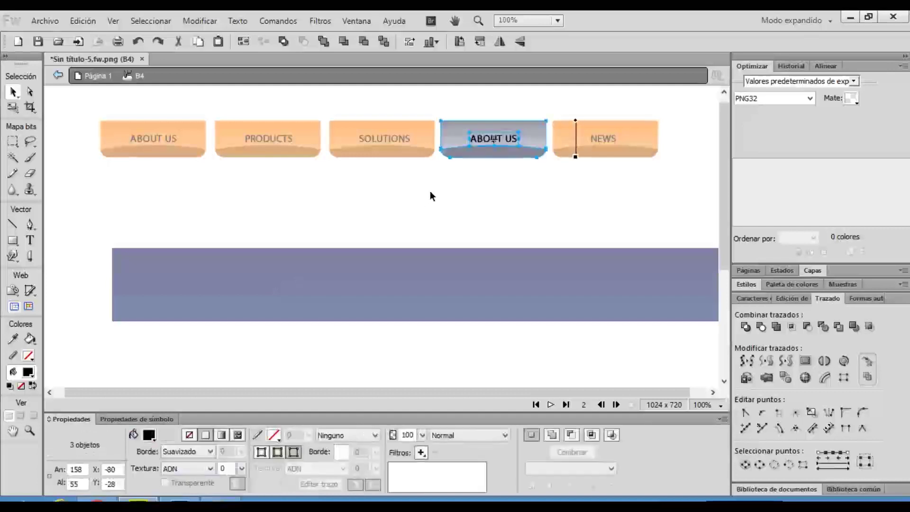
# Step: Change the pasted button's label to SERVICES in the Sobre state and return to the page
pyautogui.doubleClick(482, 139)
pyautogui.moveTo(473, 139); pyautogui.dragTo(520, 139)
pyautogui.write('A')
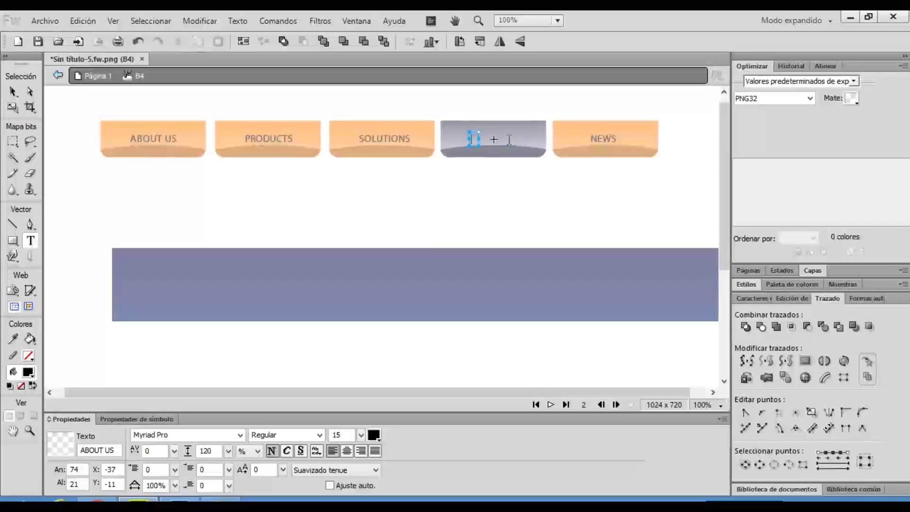
pyautogui.write('ERVICES')
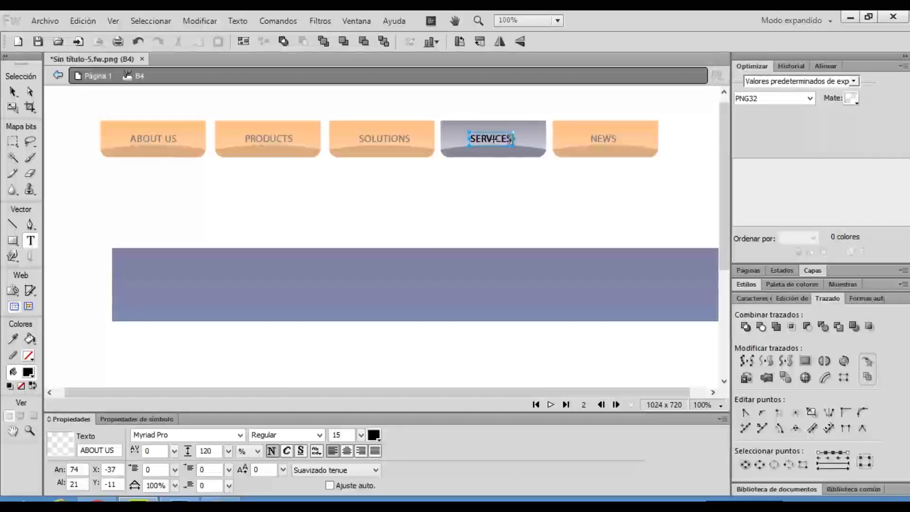
pyautogui.click(12, 91)
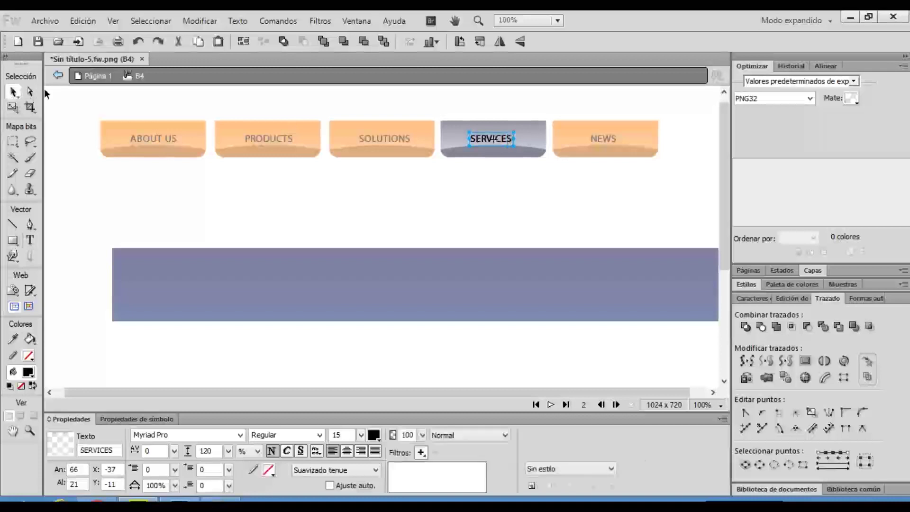
pyautogui.click(57, 75)
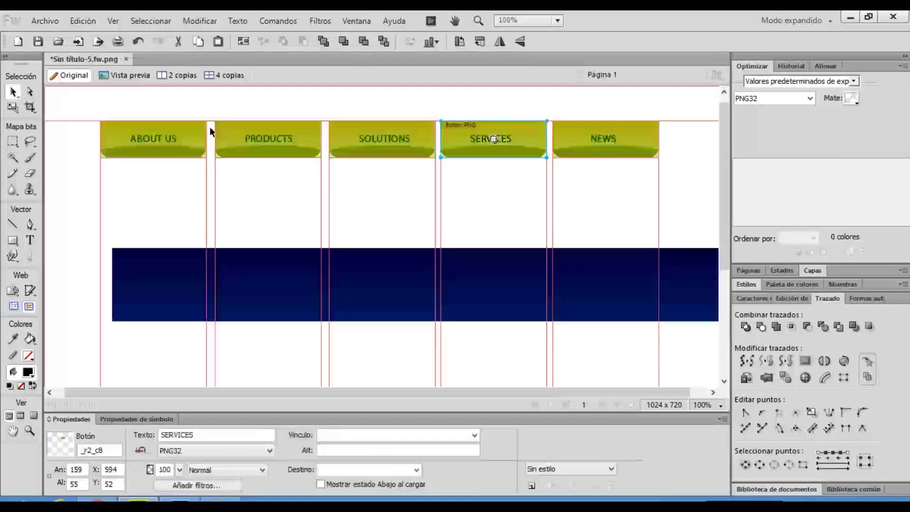
# Step: Open the NEWS button symbol, switch it to the Sobre state and paste the copied grey button parts
pyautogui.doubleClick(572, 150)
pyautogui.click(571, 149)
pyautogui.click(573, 198)
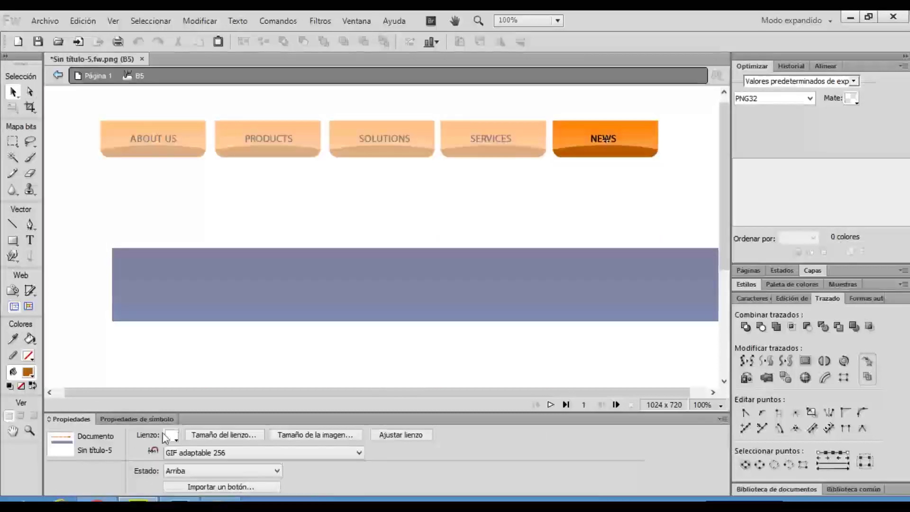
pyautogui.click(186, 474)
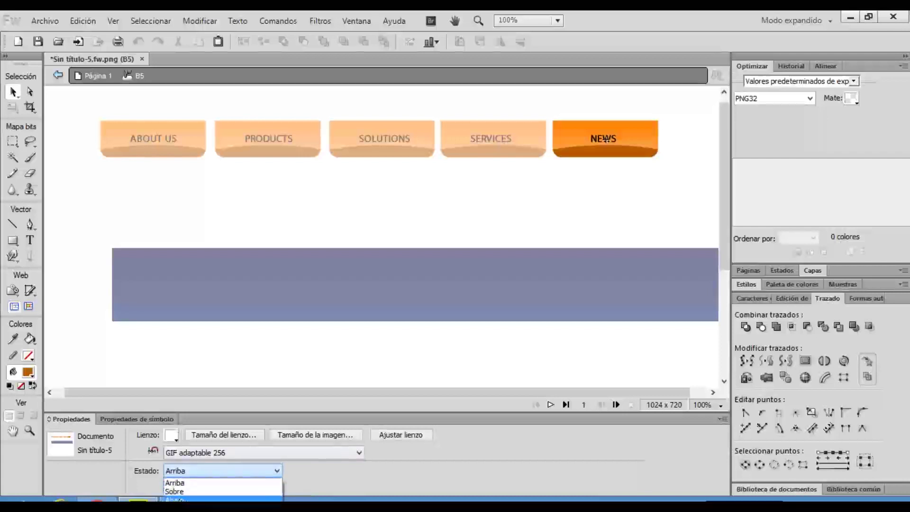
pyautogui.click(182, 492)
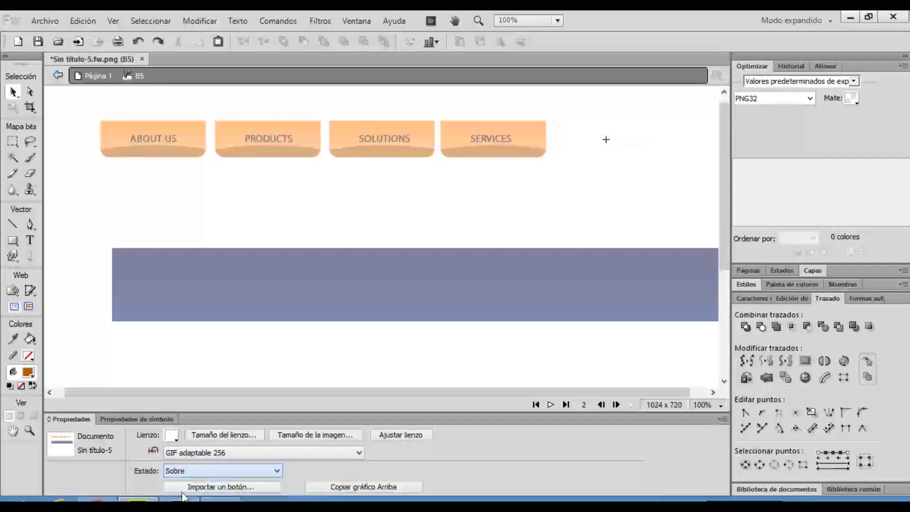
pyautogui.hotkey('ctrl', 'v')
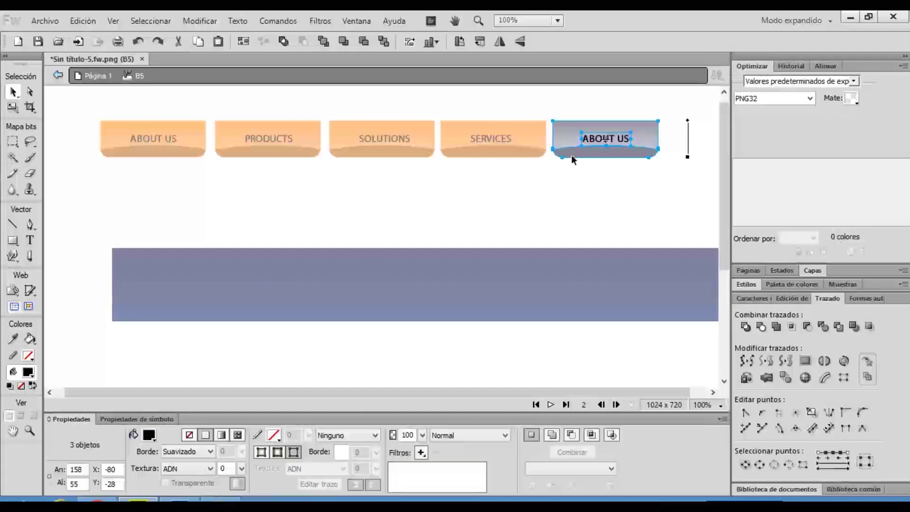
# Step: Change the pasted button's label to NEWS in the Sobre state
pyautogui.click(584, 173)
pyautogui.doubleClick(606, 138)
pyautogui.hotkey('ctrl', 'a')
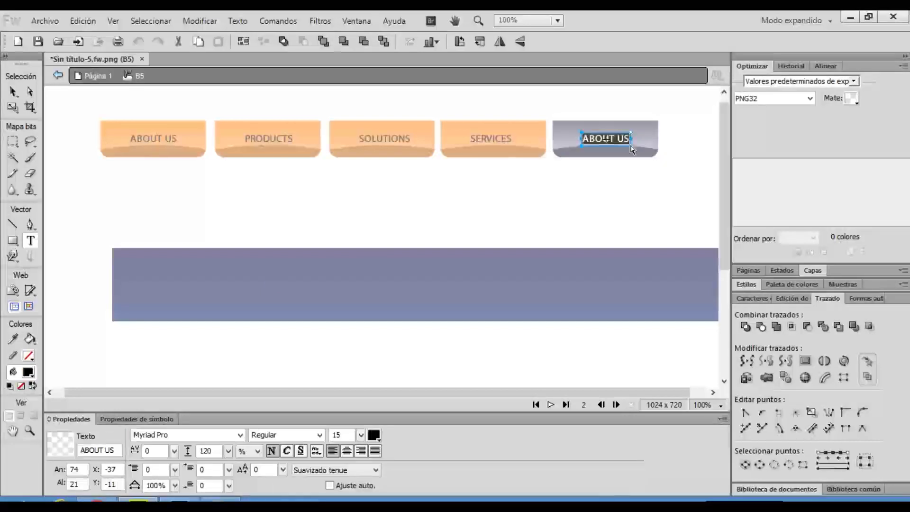
pyautogui.write('NEWS')
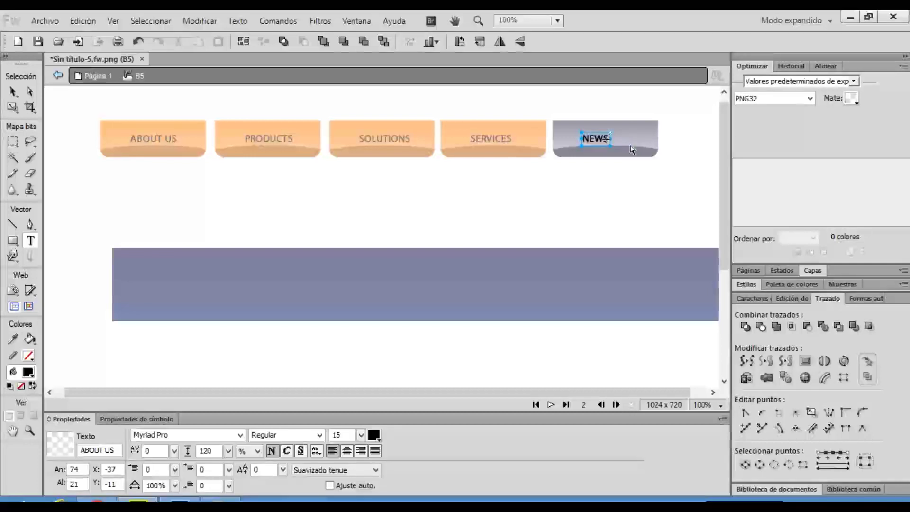
# Step: Nudge the NEWS label 11 px to the right to centre it on the grey button, and return to the page with nothing selected
pyautogui.click(13, 92)
pyautogui.press('Right')
pyautogui.press('Right')
pyautogui.press('Right')
pyautogui.press('Right')
pyautogui.press('Right')
pyautogui.press('Right')
pyautogui.press('Right')
pyautogui.press('Right')
pyautogui.press('Right')
pyautogui.press('Right')
pyautogui.press('Right')
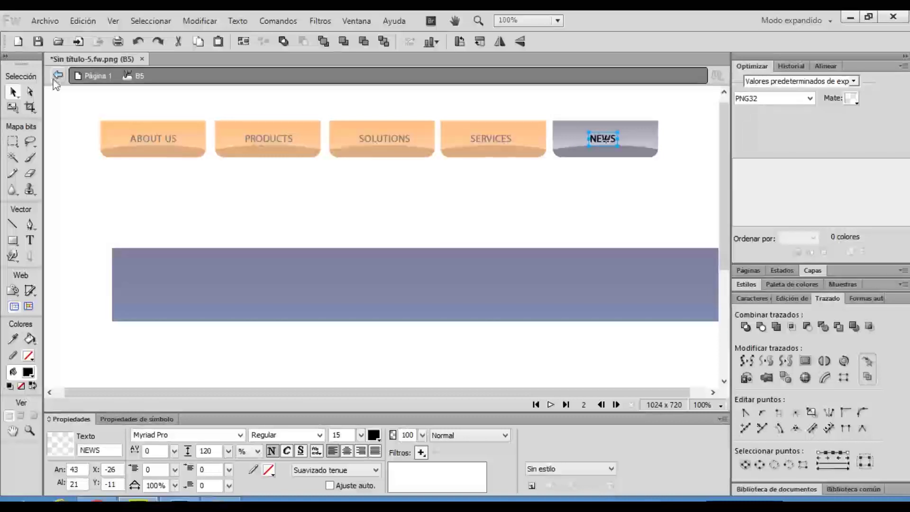
pyautogui.click(57, 76)
pyautogui.click(133, 212)
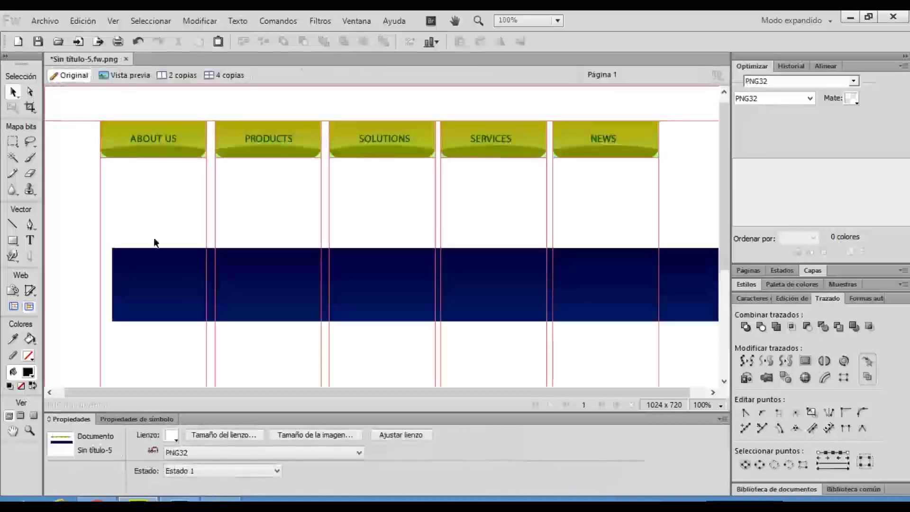
# Step: Move the dark blue gradient bar up behind the five buttons, aligning its top edge with their top edges, and deselect it
pyautogui.moveTo(279, 309); pyautogui.dragTo(219, 168)
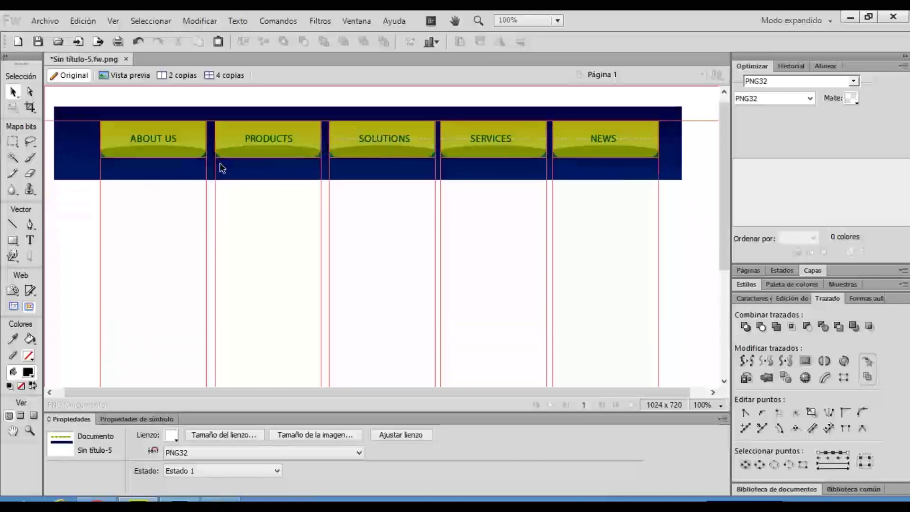
pyautogui.press('Down')
pyautogui.press('Down')
pyautogui.press('Down')
pyautogui.press('Down')
pyautogui.press('Down')
pyautogui.press('Down')
pyautogui.press('Down')
pyautogui.press('Down')
pyautogui.press('Down')
pyautogui.press('Down')
pyautogui.press('Down')
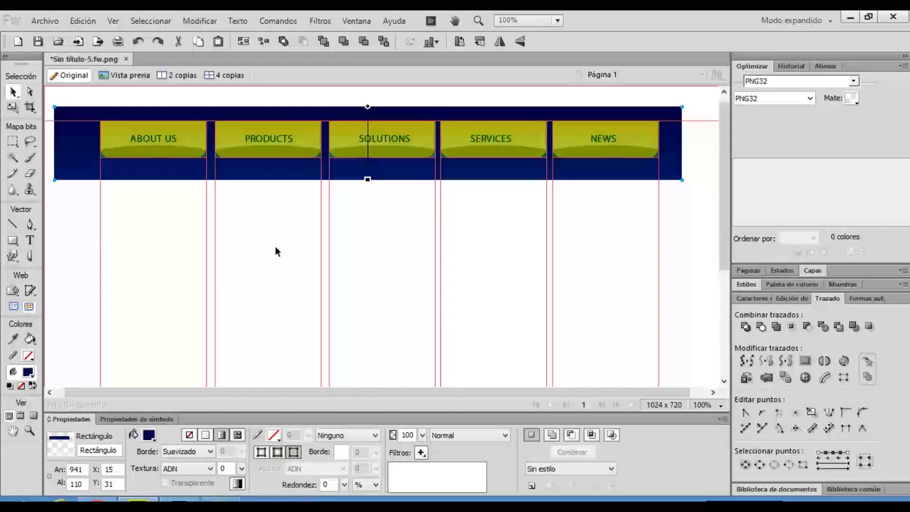
pyautogui.press('Down')
pyautogui.press('Down')
pyautogui.press('Down')
pyautogui.press('Down')
pyautogui.press('Down')
pyautogui.press('Down')
pyautogui.press('Down')
pyautogui.press('Down')
pyautogui.press('Down')
pyautogui.press('Down')
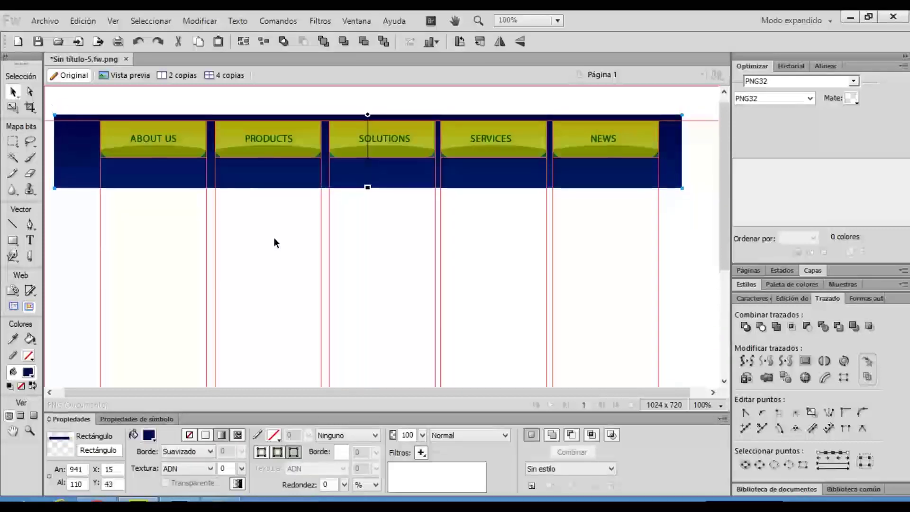
pyautogui.press('Right')
pyautogui.press('Down')
pyautogui.click(260, 238)
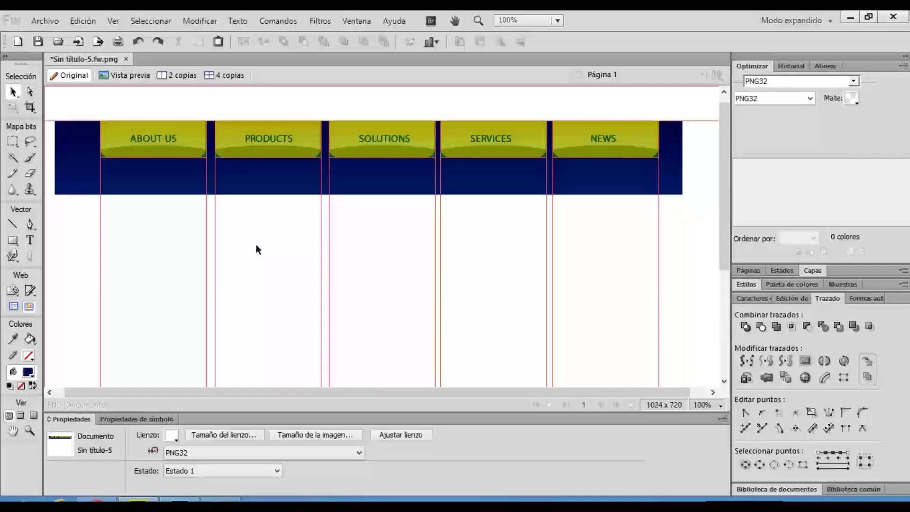
# Step: Start exporting the document and create a folder named BARRA DE MENUS KARLONUN inside Mis vídeos
pyautogui.click(45, 21)
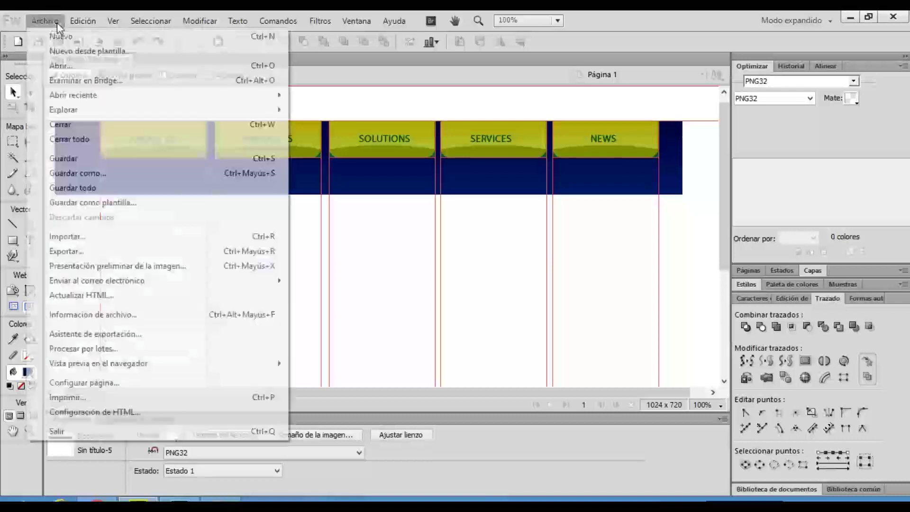
pyautogui.click(336, 266)
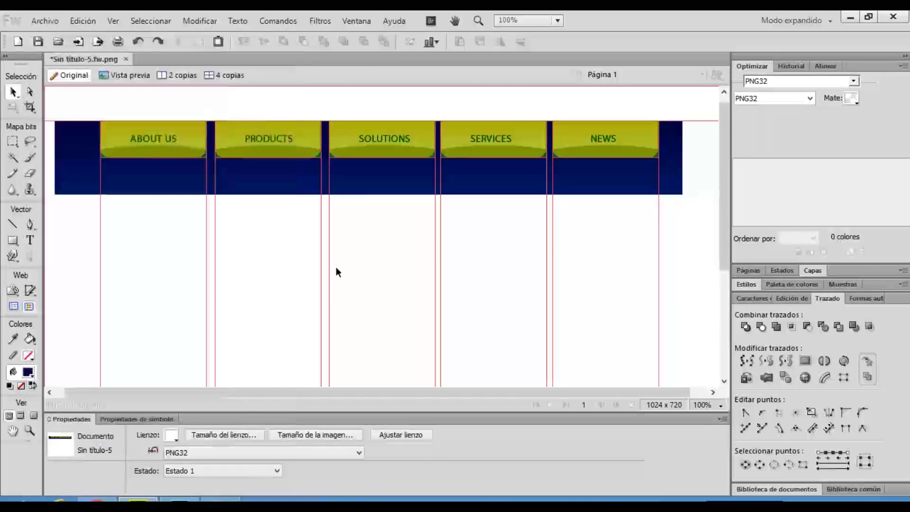
pyautogui.click(45, 21)
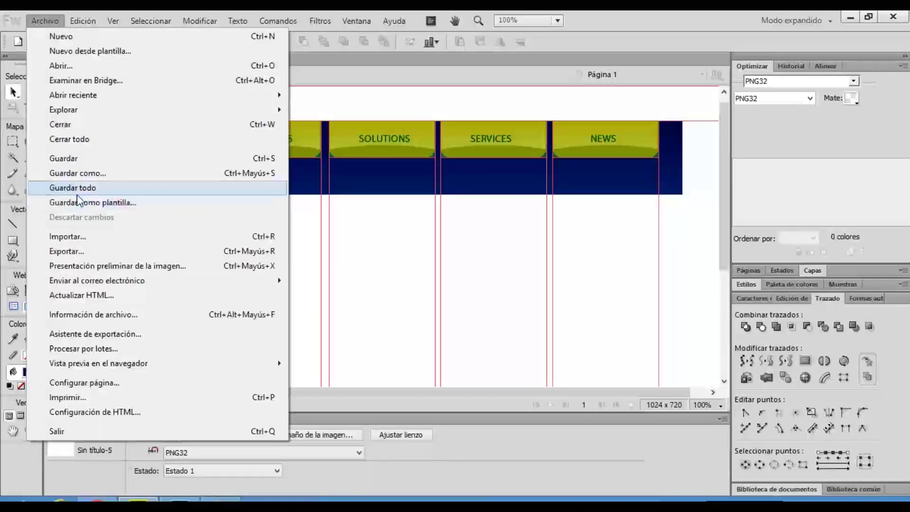
pyautogui.click(64, 251)
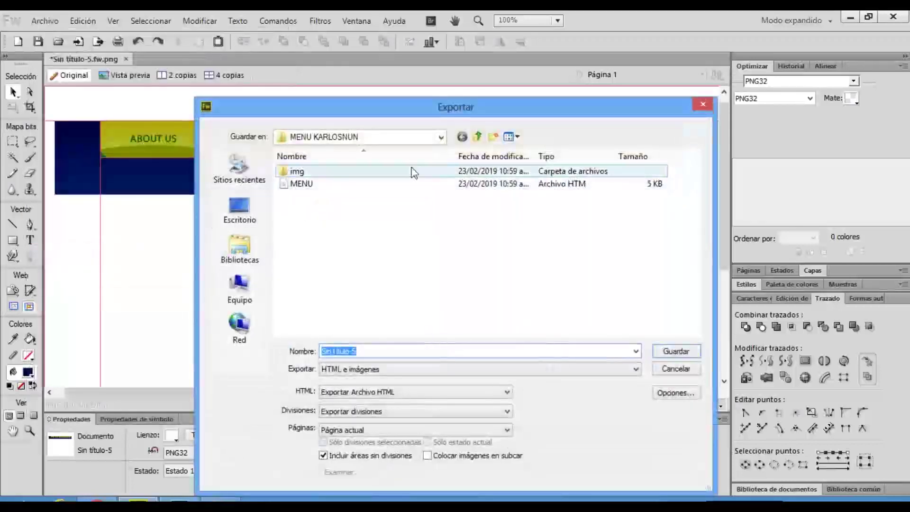
pyautogui.click(477, 137)
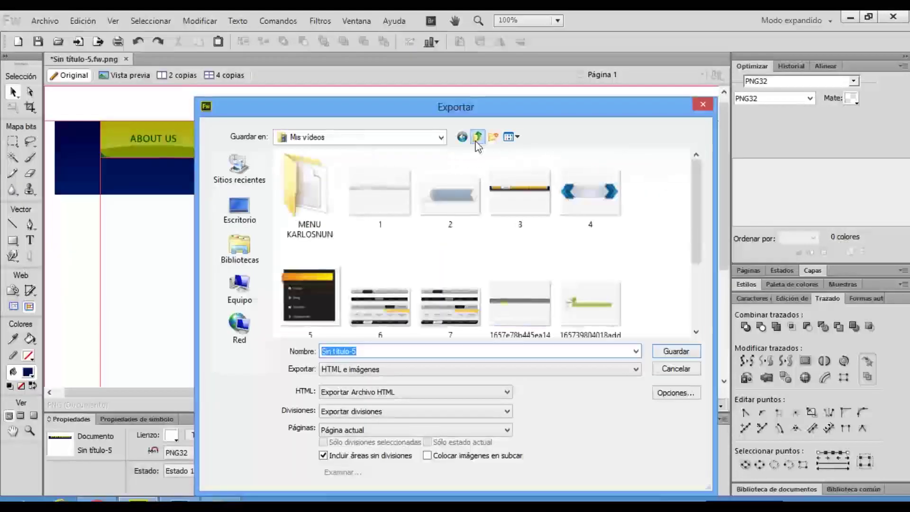
pyautogui.click(493, 137)
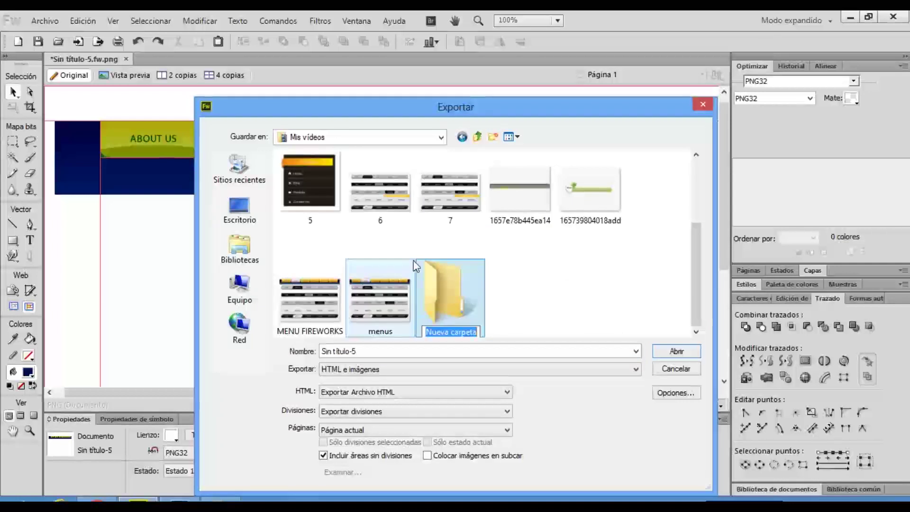
pyautogui.write('BARRA DE ')
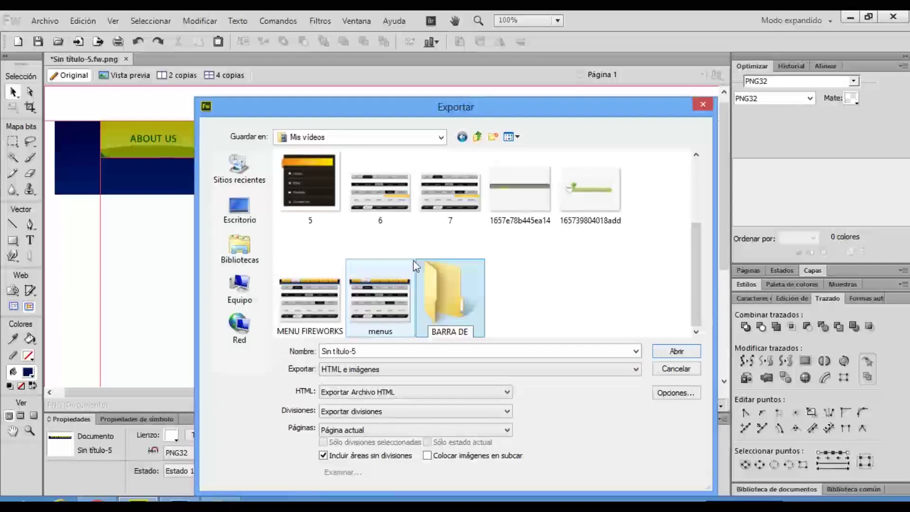
pyautogui.write('MEU')
pyautogui.press('BackSpace')
pyautogui.press('BackSpace')
pyautogui.write('ENUS')
pyautogui.hotkey('ctrl', 'a')
pyautogui.write('KARLONUN')
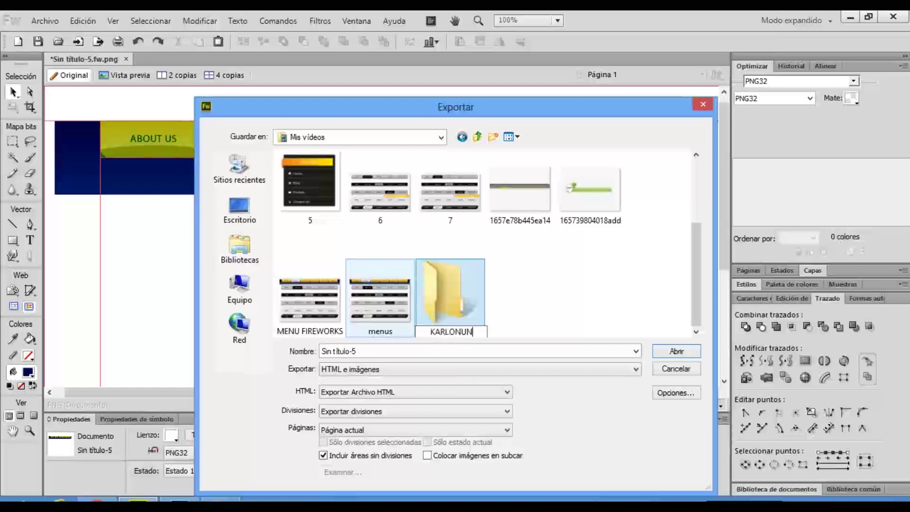
pyautogui.click(520, 260)
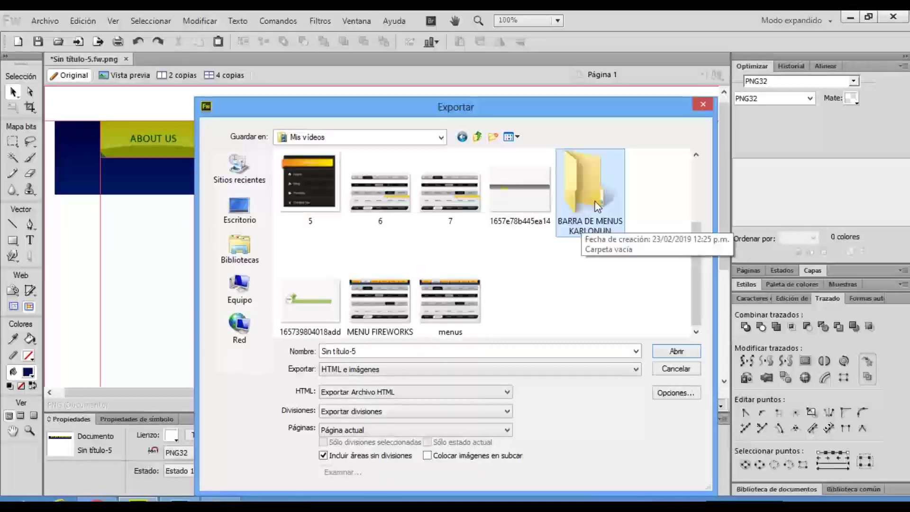
# Step: Export the menu as HTML and images named BARRA MENU into the BARRA DE MENUS KARLONUN folder, placing images in a subfolder
pyautogui.doubleClick(597, 204)
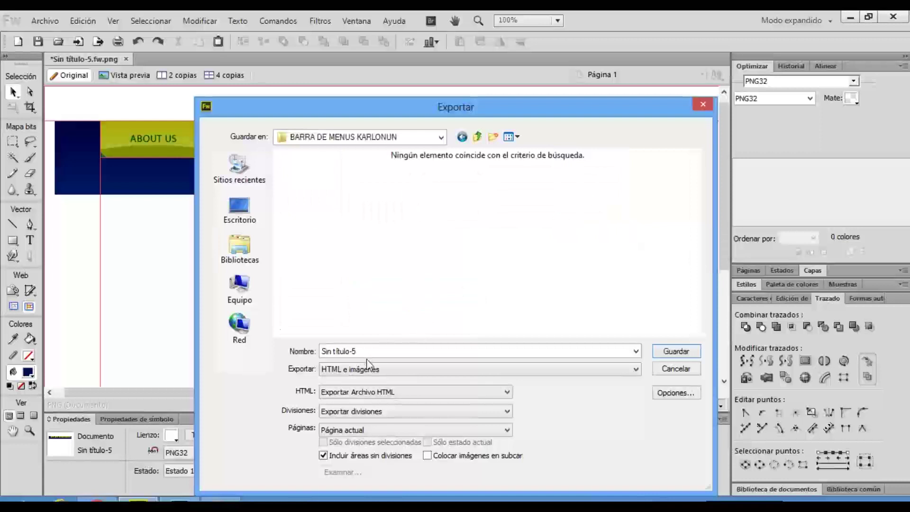
pyautogui.write('BARRA MENU')
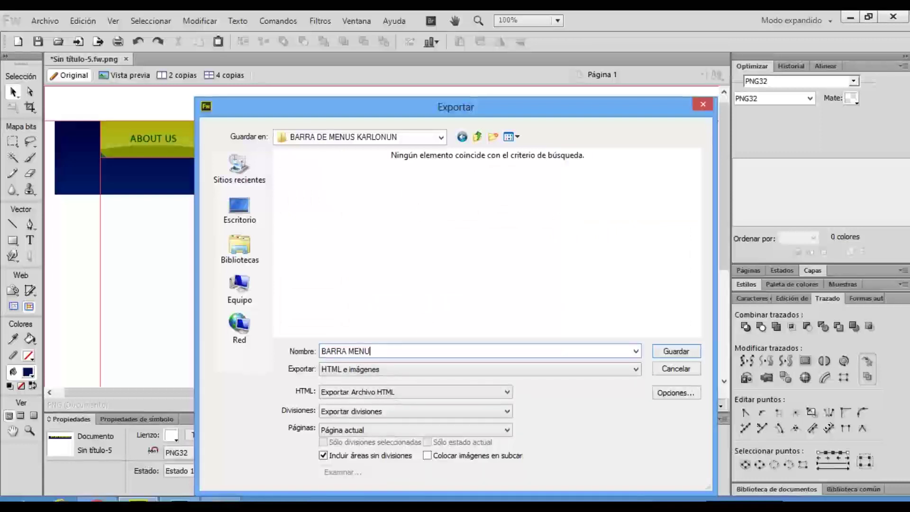
pyautogui.click(435, 456)
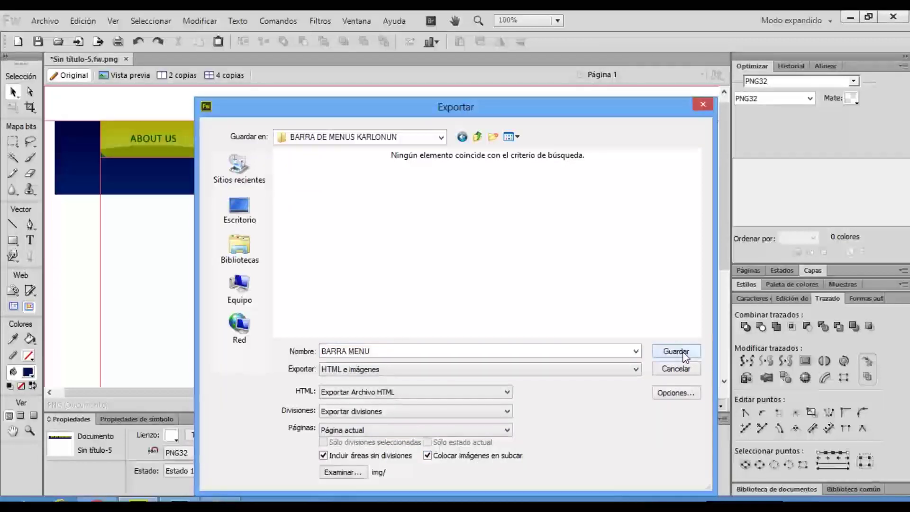
pyautogui.click(677, 352)
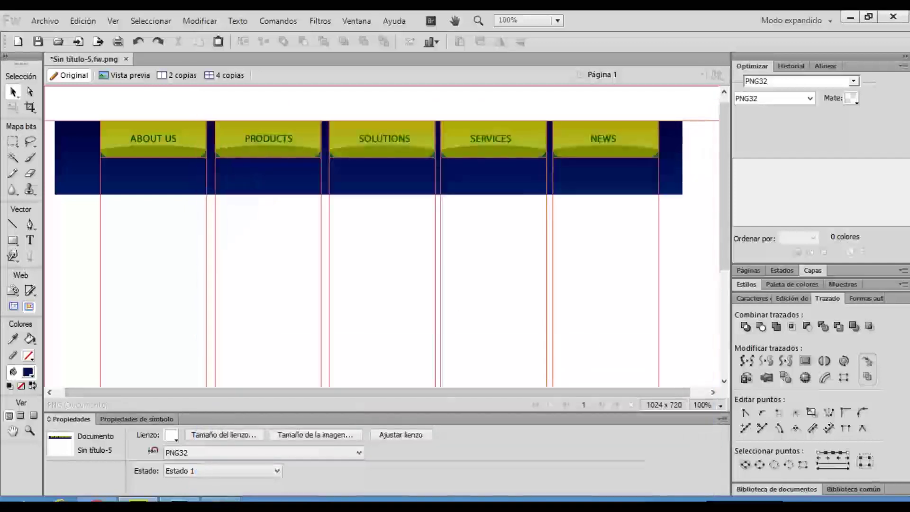
# Step: Switch to File Explorer and inspect the exported files in the BARRA DE MENUS KARLONUN video folder and its img subfolder
pyautogui.click(220, 499)
pyautogui.click(52, 270)
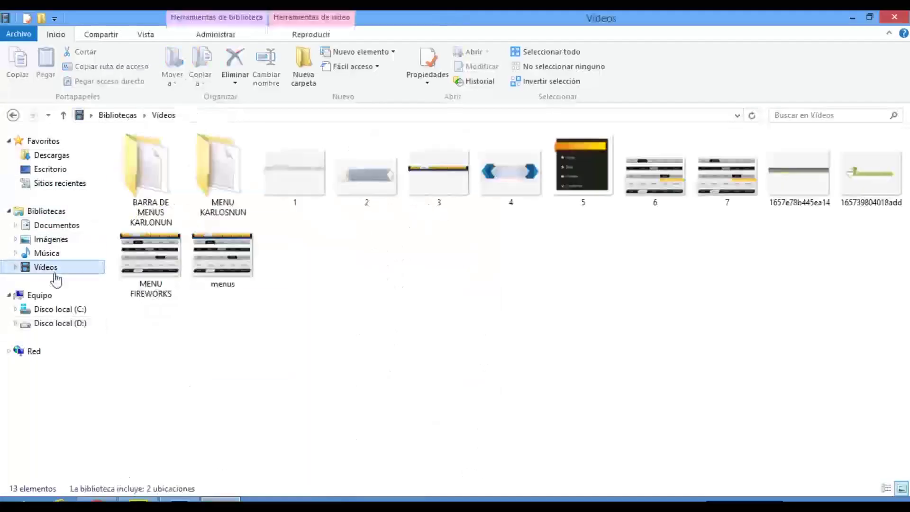
pyautogui.doubleClick(153, 191)
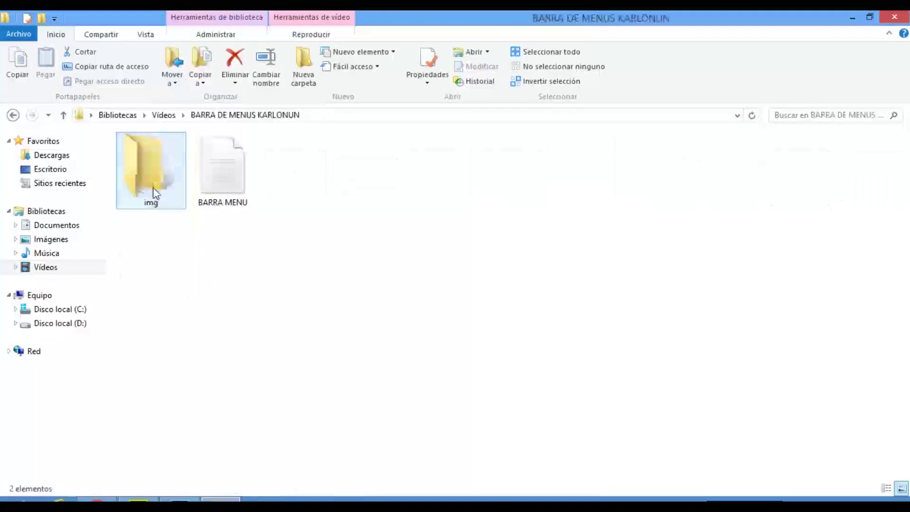
pyautogui.click(229, 201)
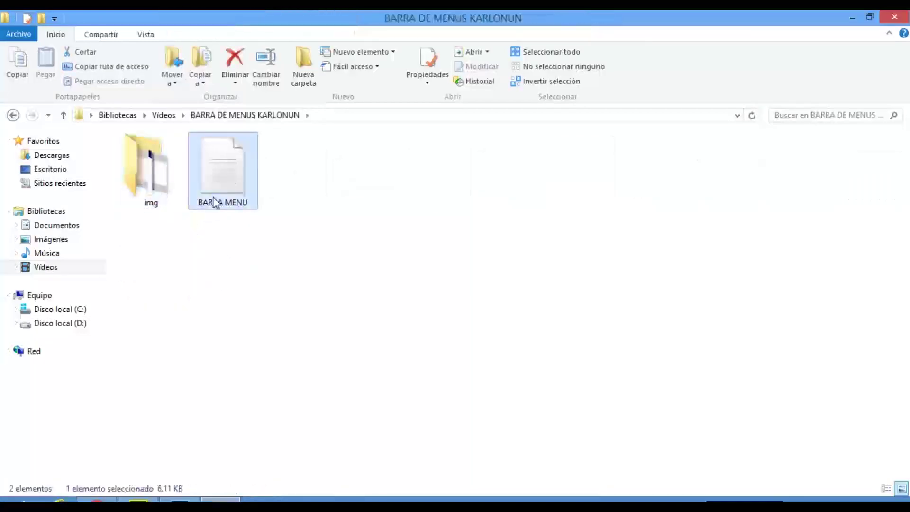
pyautogui.click(303, 196)
pyautogui.click(167, 187)
pyautogui.doubleClick(167, 187)
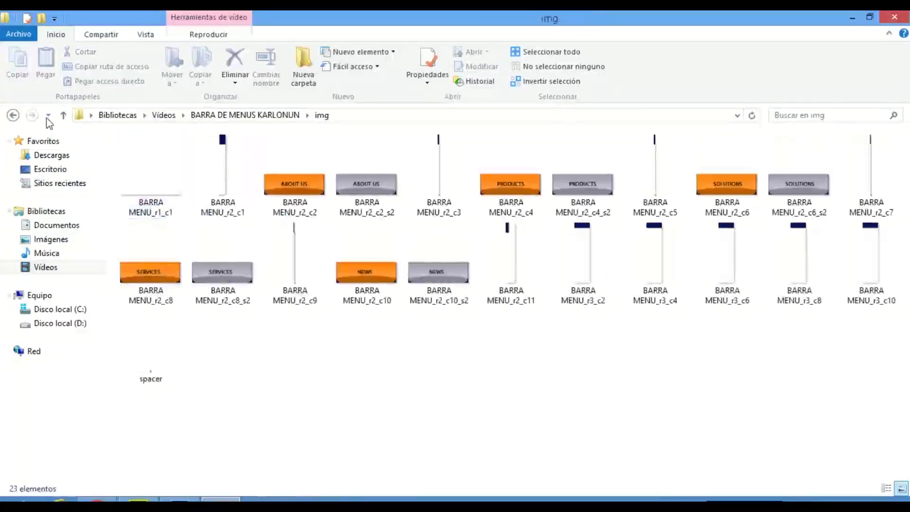
# Step: Return to the BARRA DE MENUS KARLONUN folder and open the BARRA MENU page in Google Chrome
pyautogui.click(12, 115)
pyautogui.click(229, 186)
pyautogui.rightClick(229, 186)
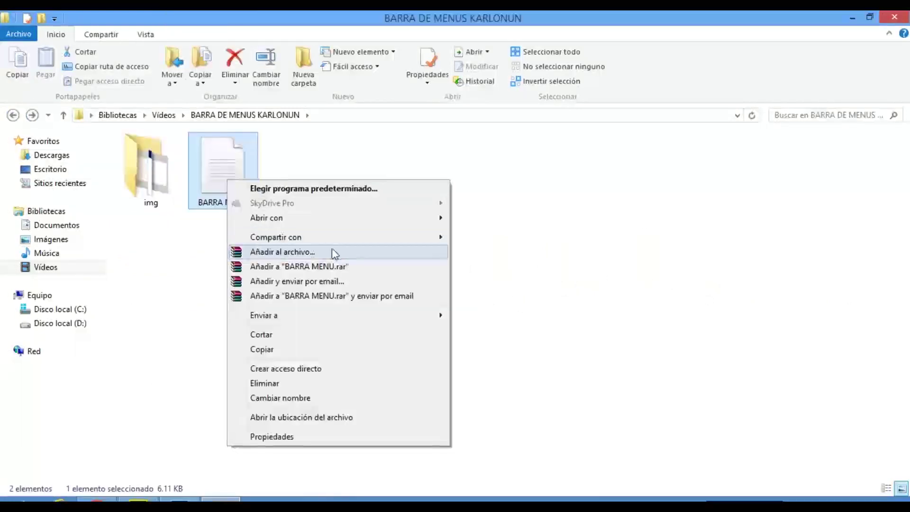
pyautogui.moveTo(384, 224)
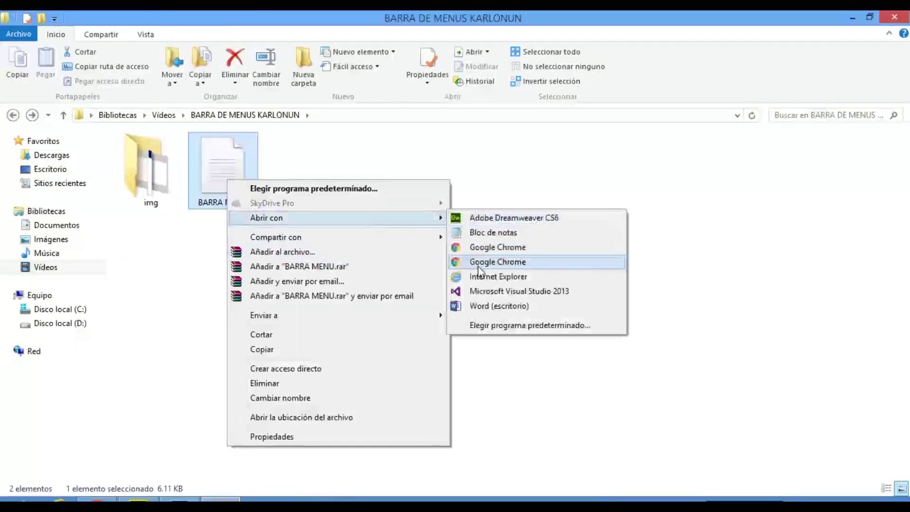
pyautogui.click(492, 263)
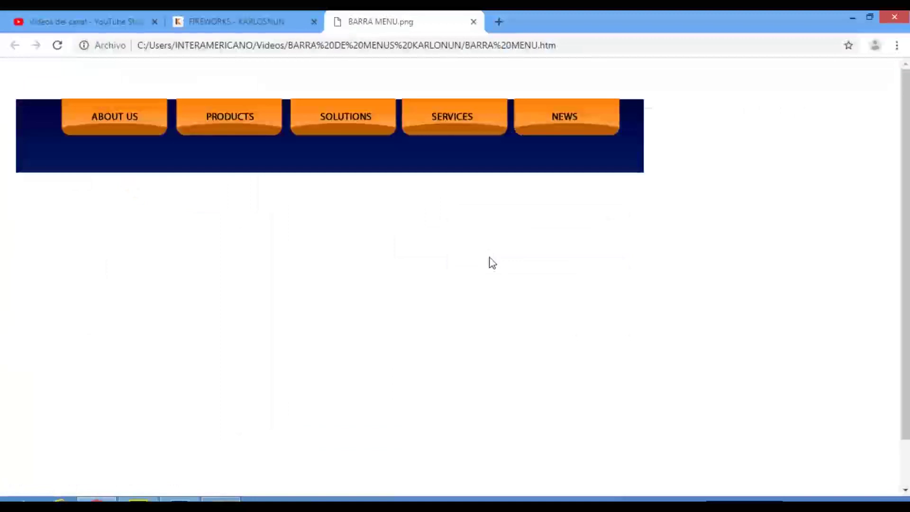